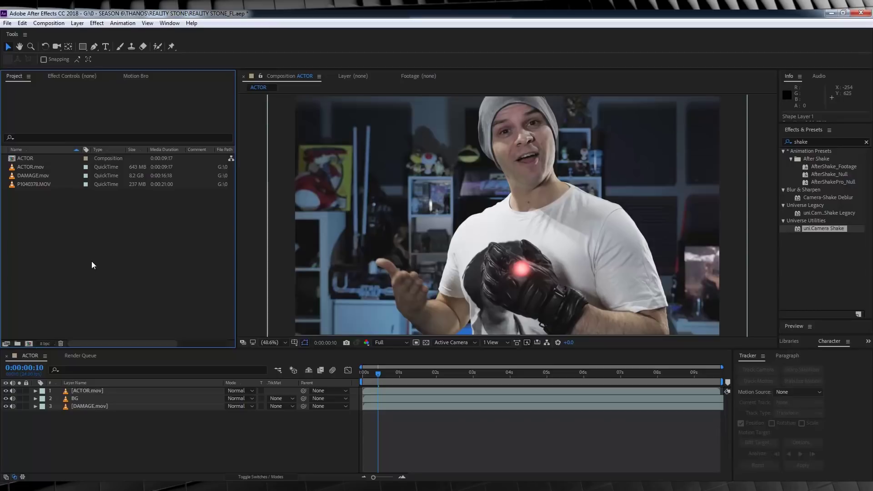
Clear the effects search filter and toggle ACTOR.mov's visibility to compare layers.
left_click(866, 143)
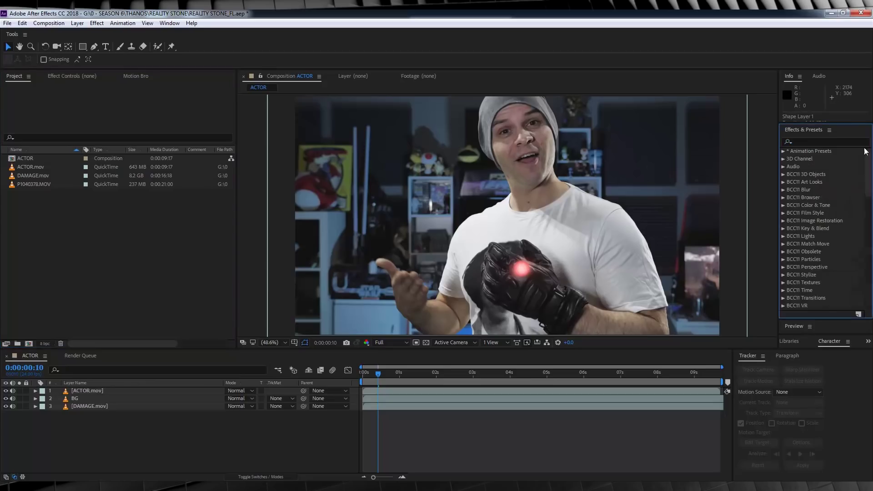
left_click(80, 391)
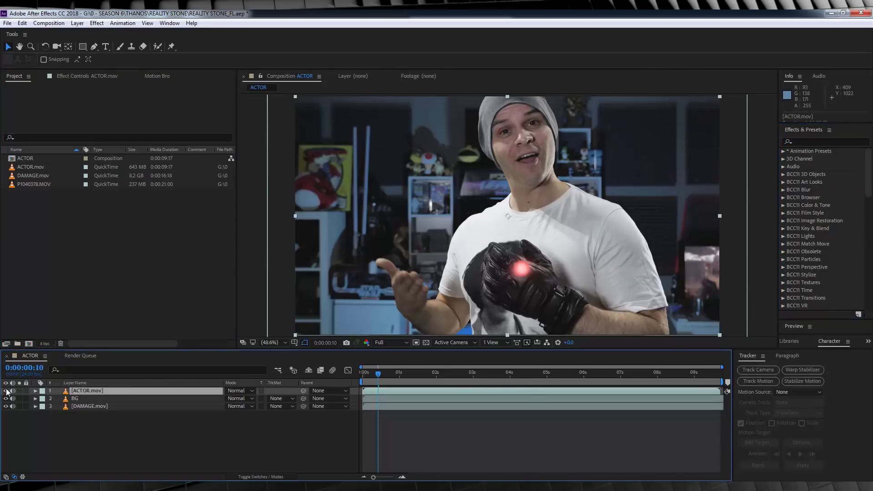
left_click(6, 392)
left_click(6, 391)
left_click(6, 391)
left_click(6, 391)
Hide ACTOR.mov and BG to view the DAMAGE footage, then show both layers again.
left_click(75, 398)
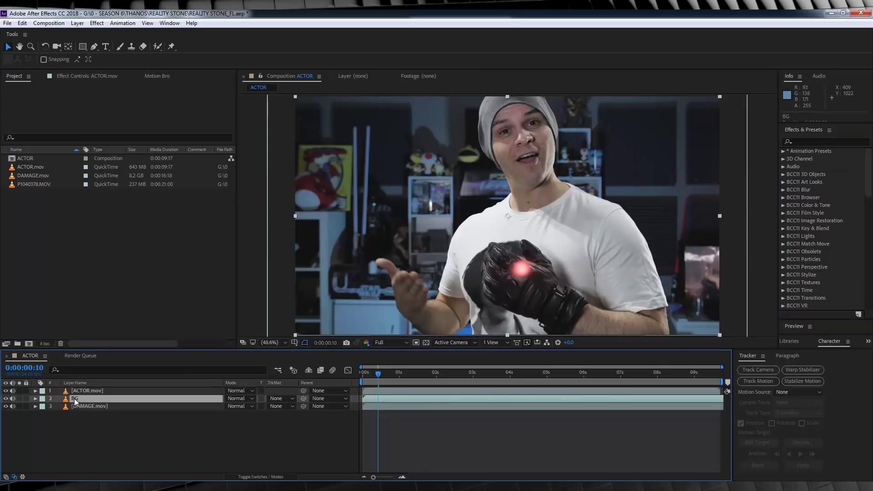
left_click(6, 391)
left_click(6, 402)
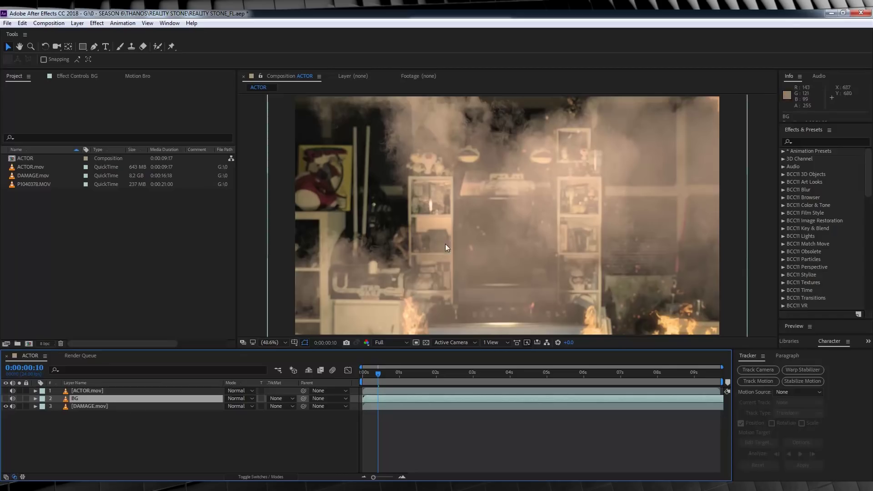
left_click(6, 398)
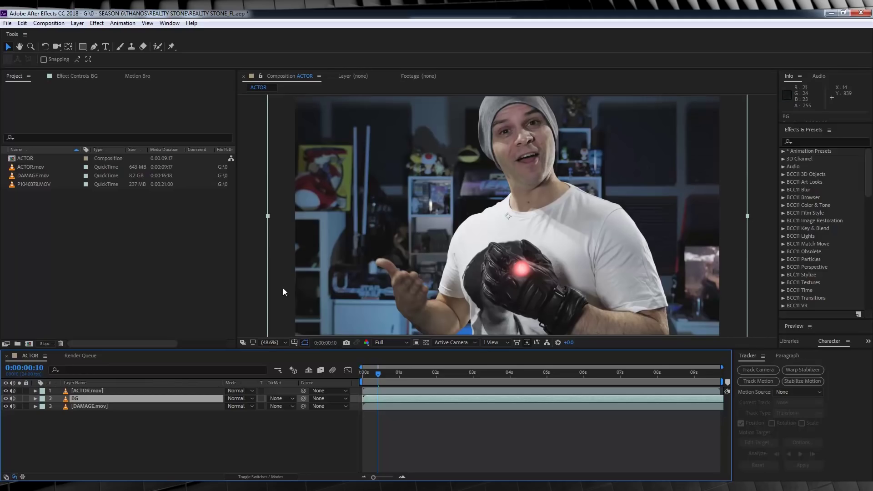
left_click(119, 421)
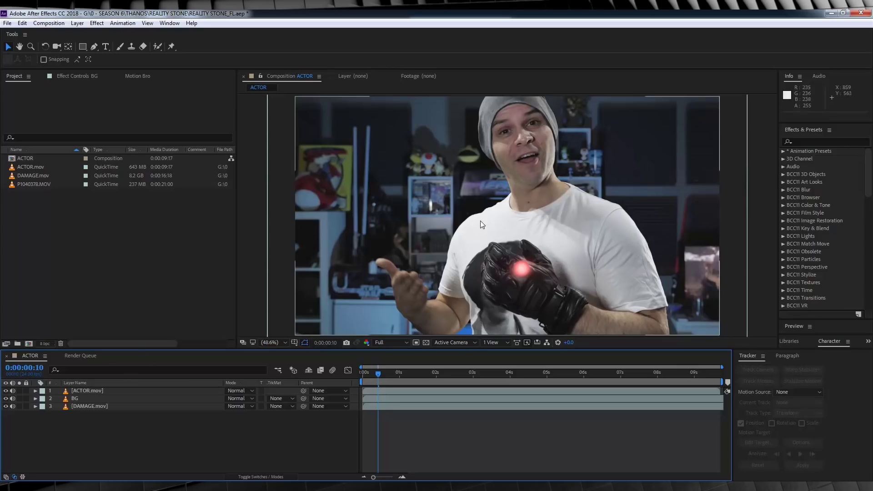
left_click(96, 25)
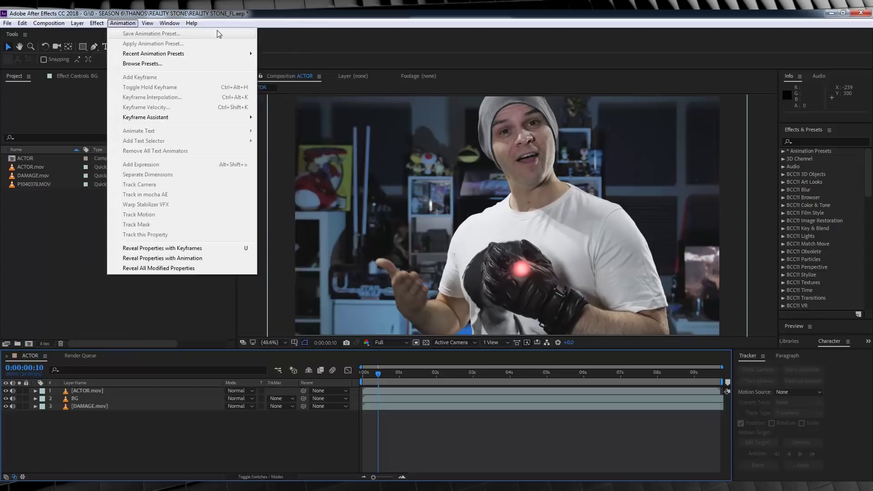
Create a composition named BASE using the HDTV 1080 24 fps preset.
left_click(57, 23)
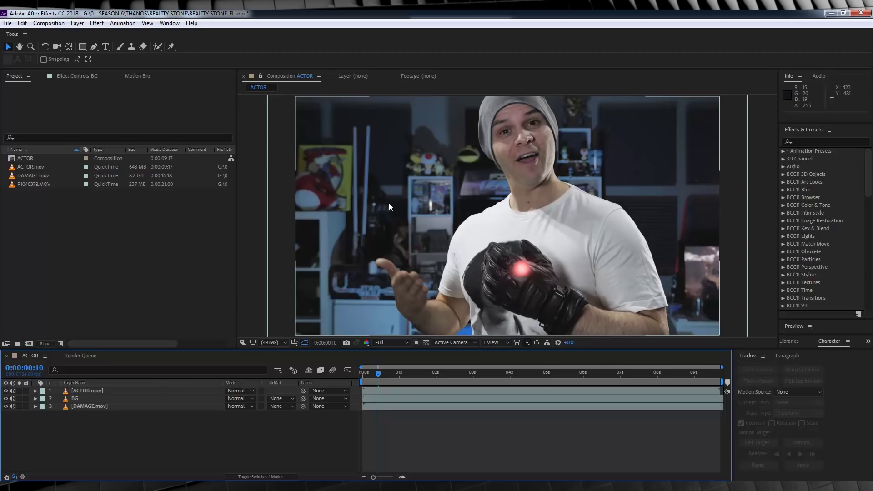
left_click(55, 26)
left_click(75, 34)
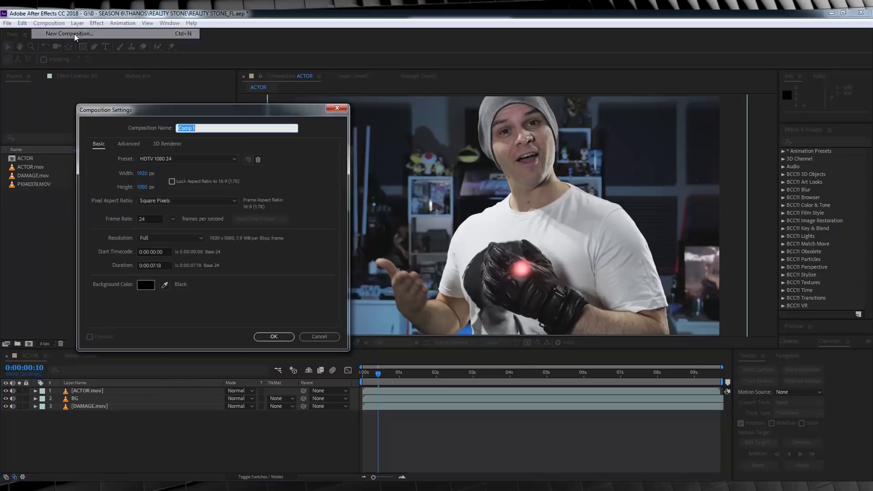
type("BASE")
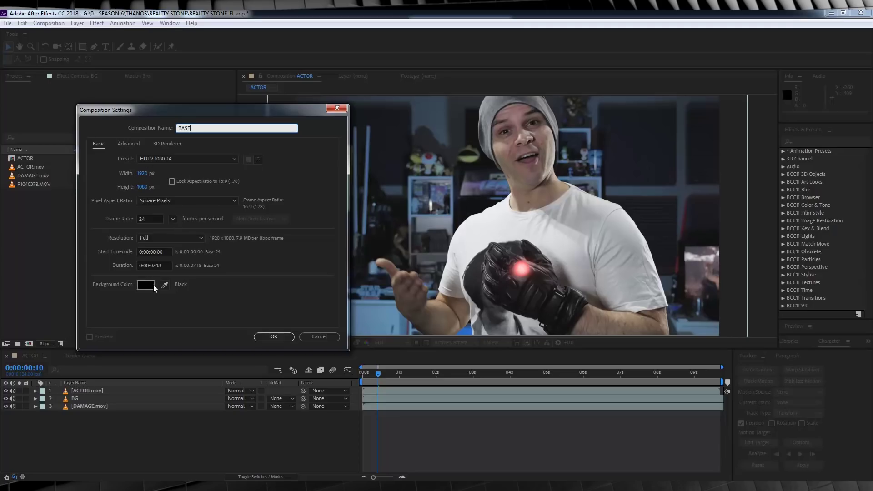
left_click(274, 336)
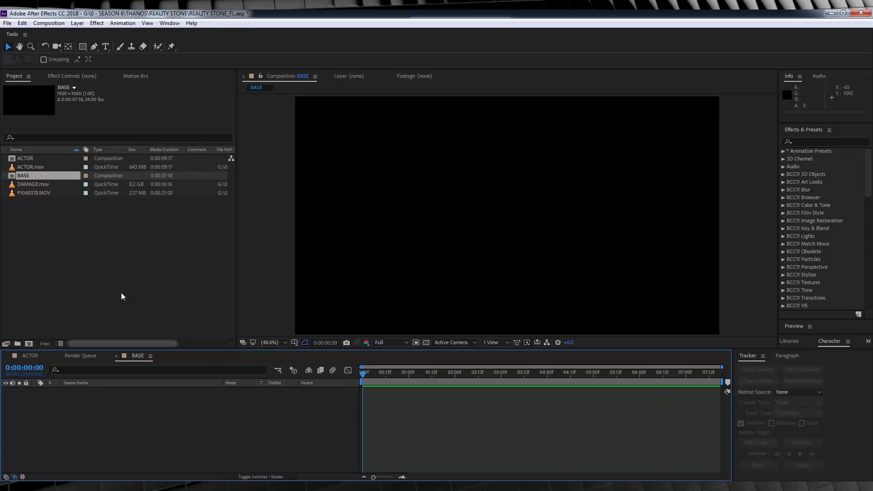
Choose the Pen tool with a dark red (7D1717) stroke colour.
left_click(94, 47)
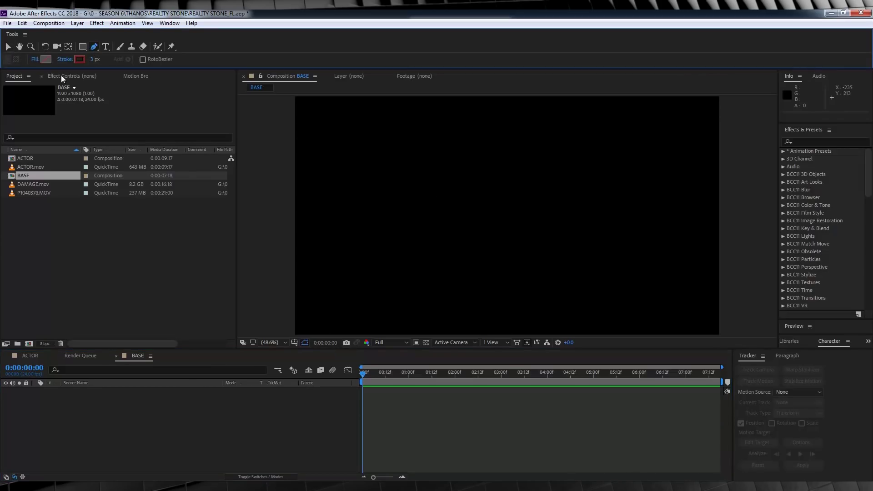
left_click(80, 60)
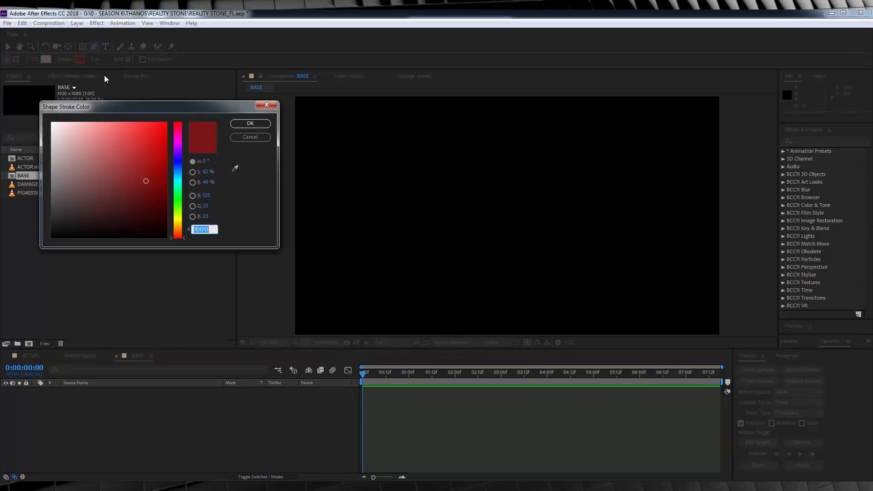
left_click(245, 125)
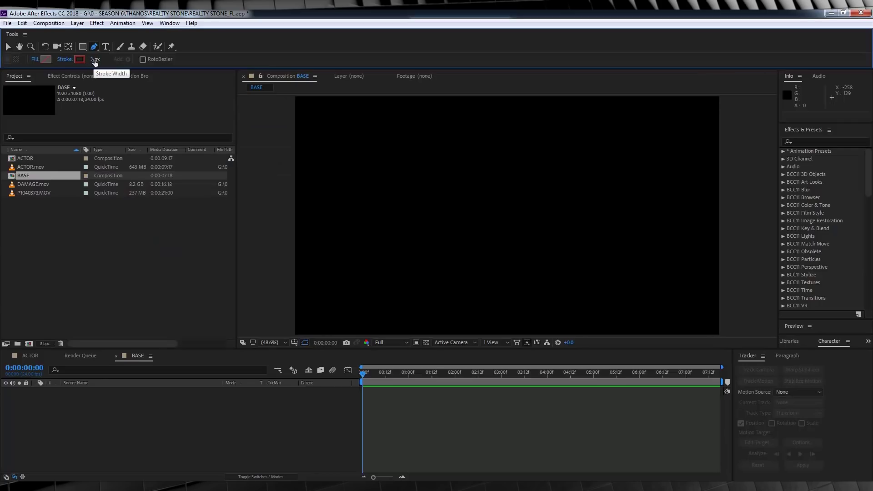
scroll(516, 201, "down", 2)
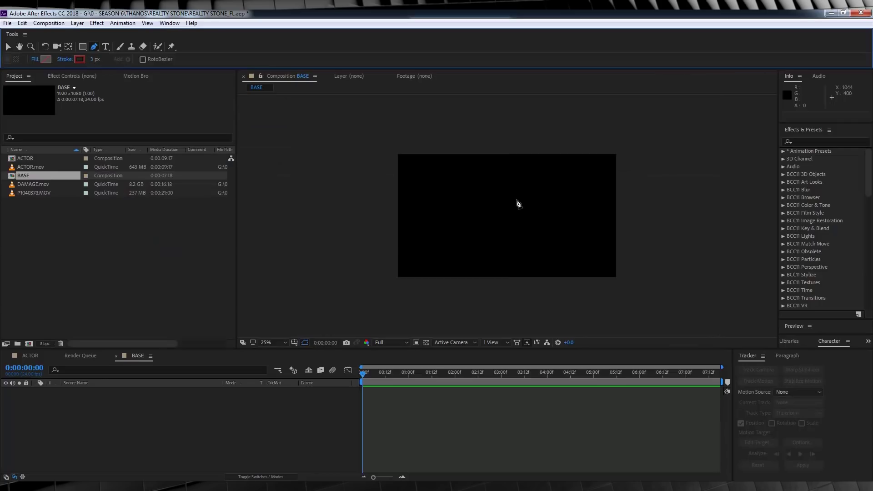
Place a wavy vertical series of points from above the comp to below its bottom edge.
left_click(516, 133)
left_click(521, 143)
left_click(519, 150)
left_click(516, 159)
left_click(514, 168)
left_click(512, 177)
left_click(514, 185)
left_click(517, 196)
left_click(518, 202)
left_click(514, 218)
left_click(511, 224)
left_click(511, 239)
left_click(508, 250)
left_click(504, 258)
left_click(502, 267)
left_click(501, 276)
left_click(500, 288)
left_click(500, 311)
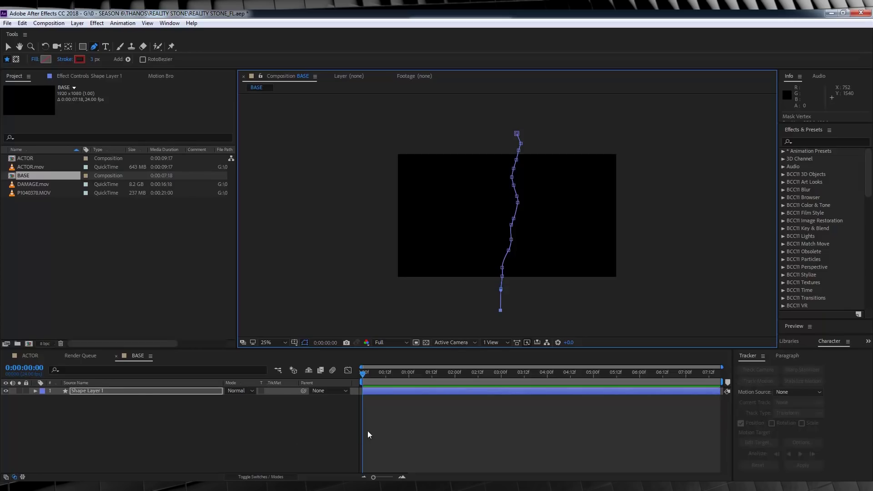
left_click(92, 390)
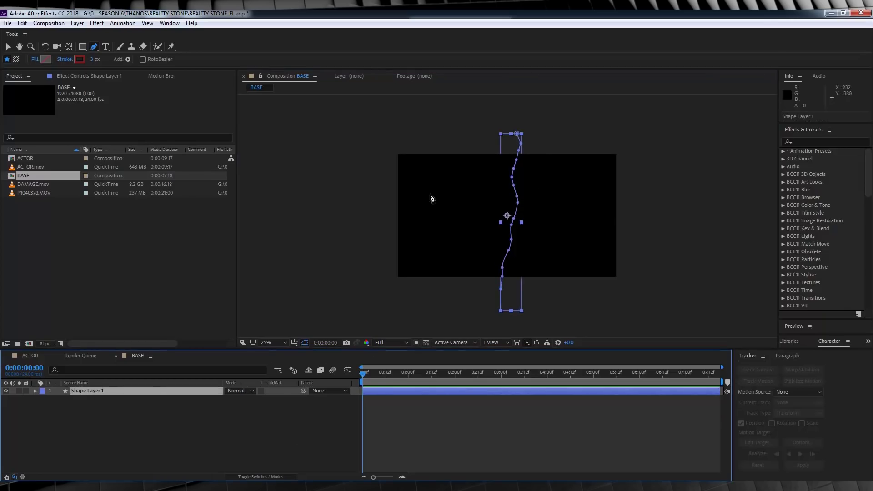
Apply Fast Box Blur with a Blur Radius of 3 to Shape Layer 1.
left_click(100, 26)
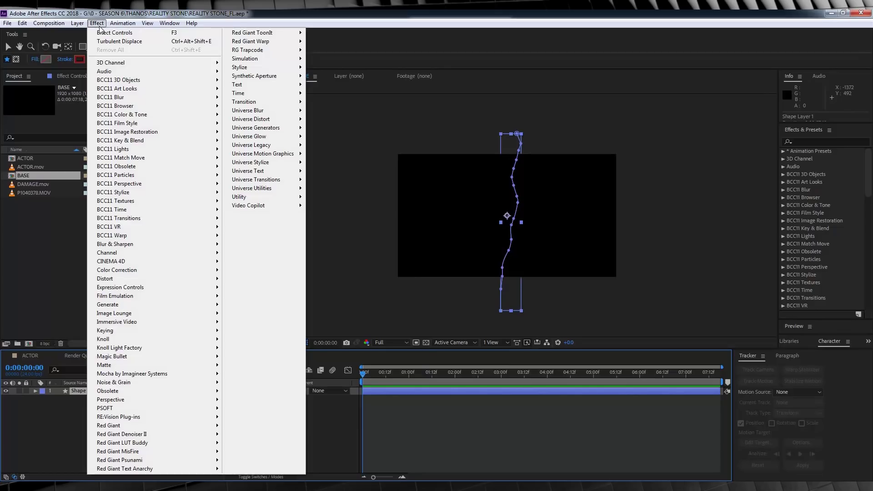
mouse_move(135, 246)
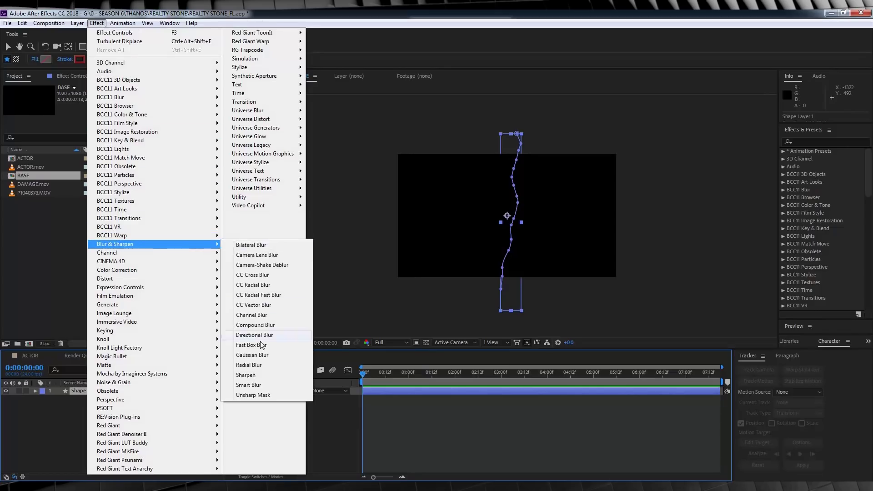
left_click(251, 344)
left_click(130, 103)
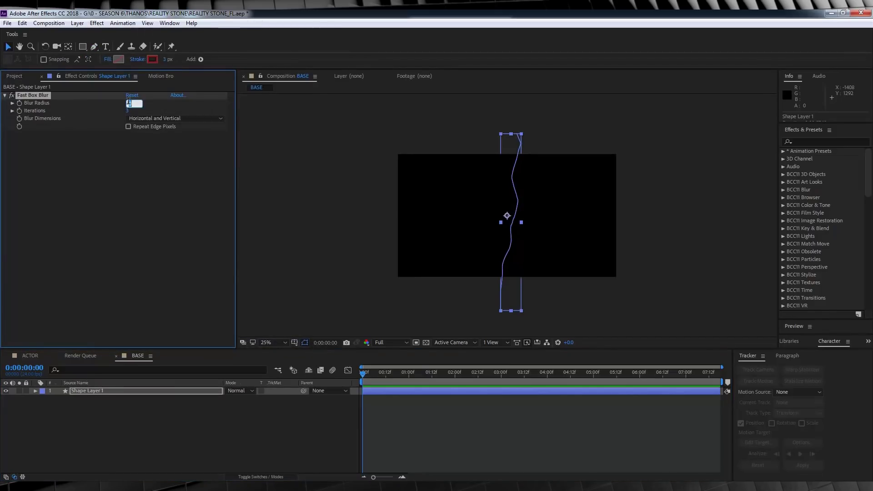
left_click(170, 221)
left_click(339, 424)
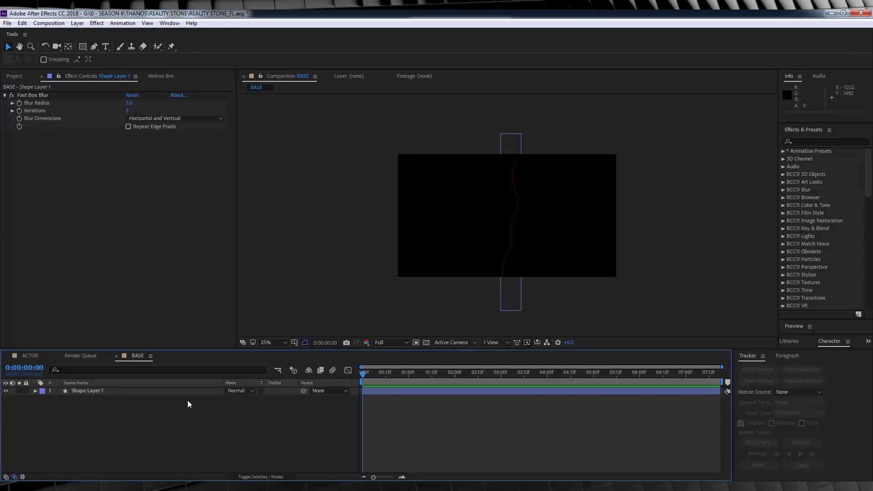
left_click(84, 391)
Add Turbulent Displace with Amount 100 and Size 50.
left_click(96, 23)
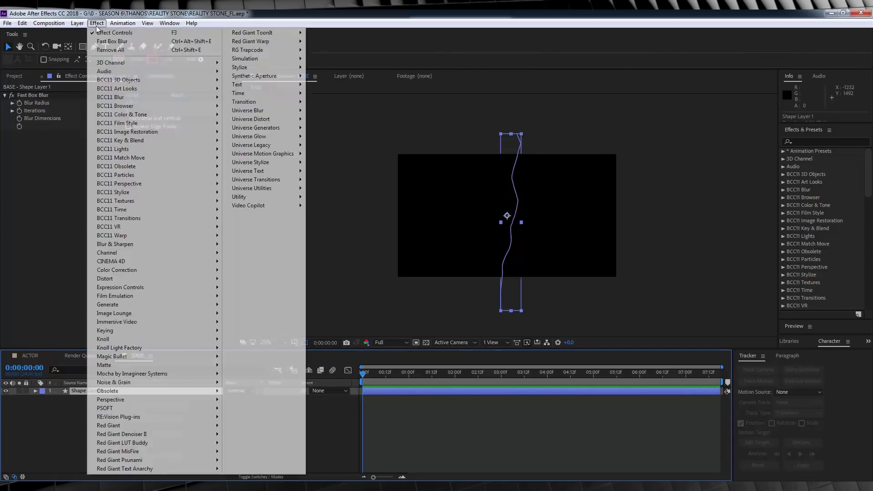
mouse_move(122, 279)
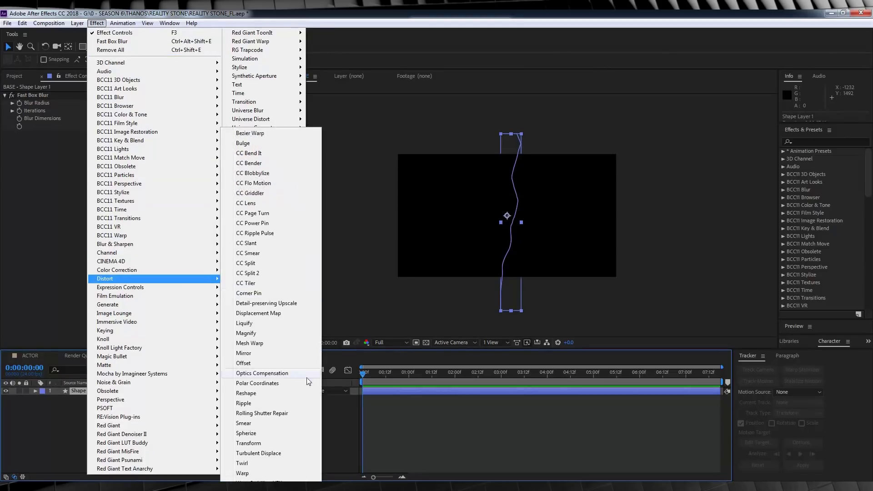
left_click(265, 454)
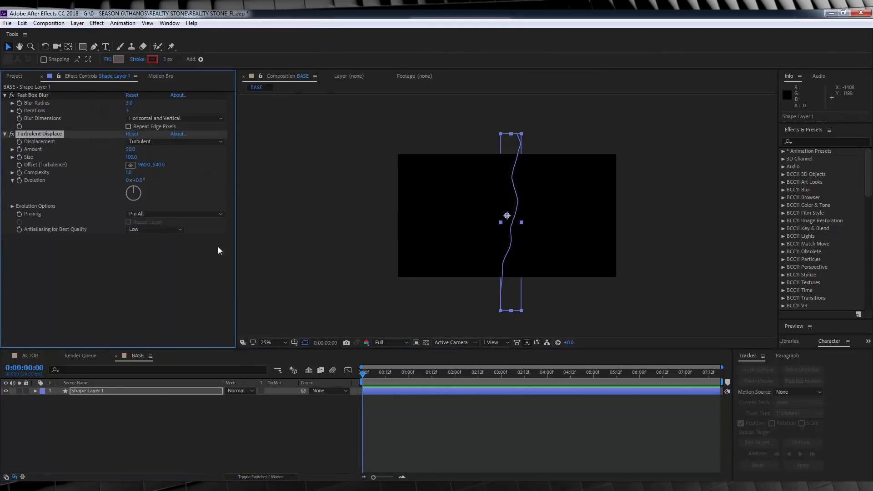
left_click(130, 150)
type("100")
key("Tab")
left_click(92, 234)
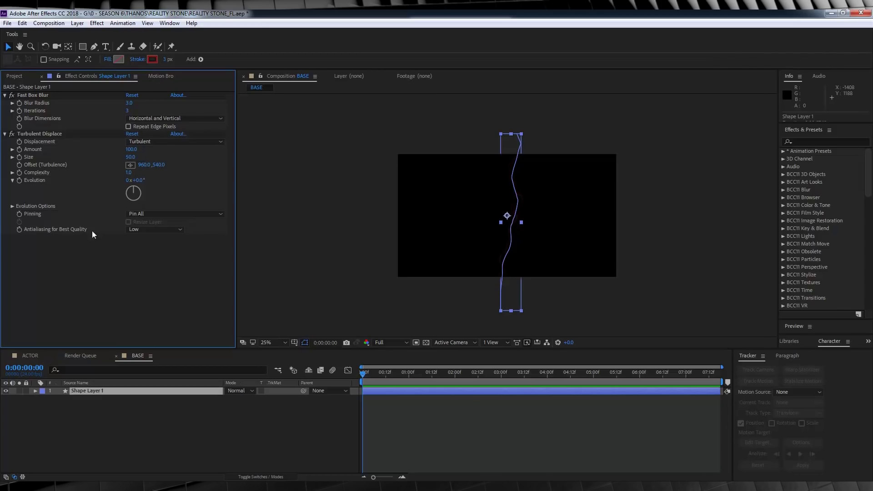
Keyframe Evolution from 0 at the start to 2 revolutions at the comp's end.
left_click(19, 180)
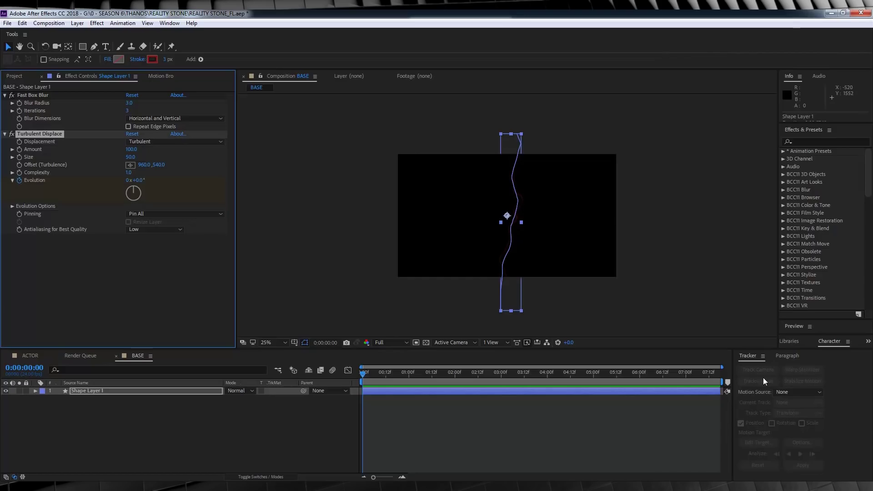
left_click(720, 372)
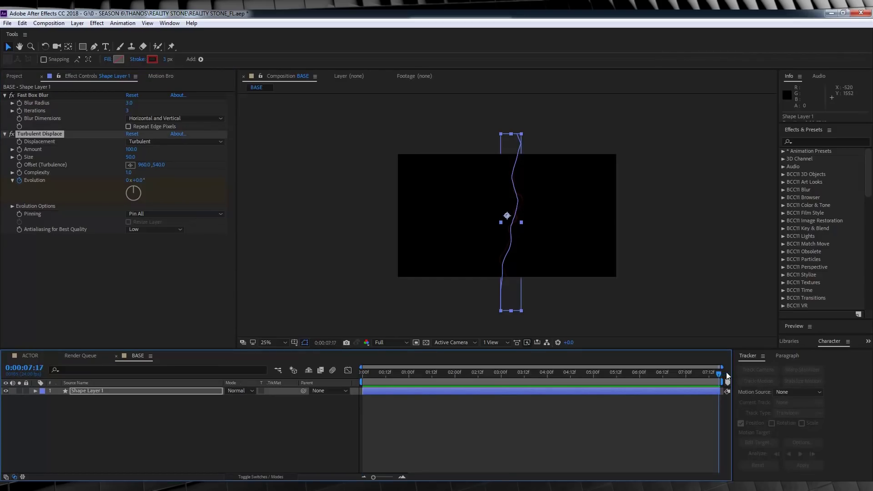
left_click(127, 180)
type("2")
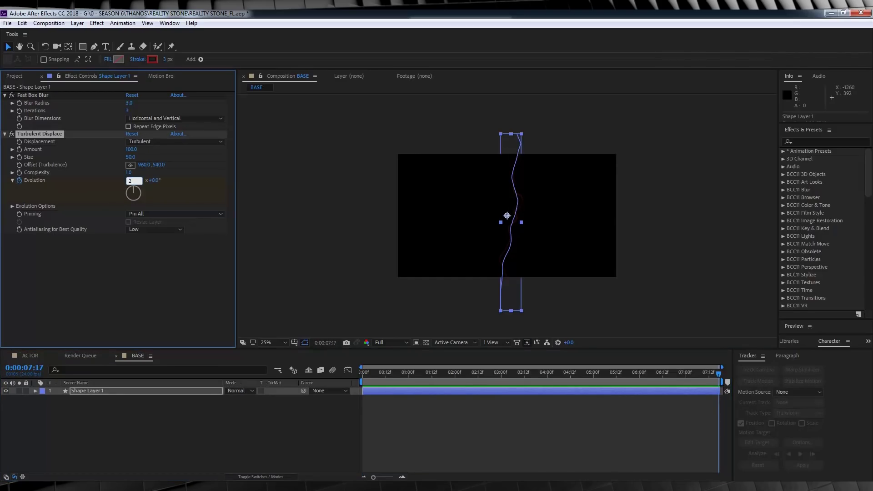
key("Return")
Preview and scrub the writhing line animation from the start of the comp.
left_click(422, 449)
left_click_drag(373, 373, 351, 370)
left_click(440, 443)
key("space")
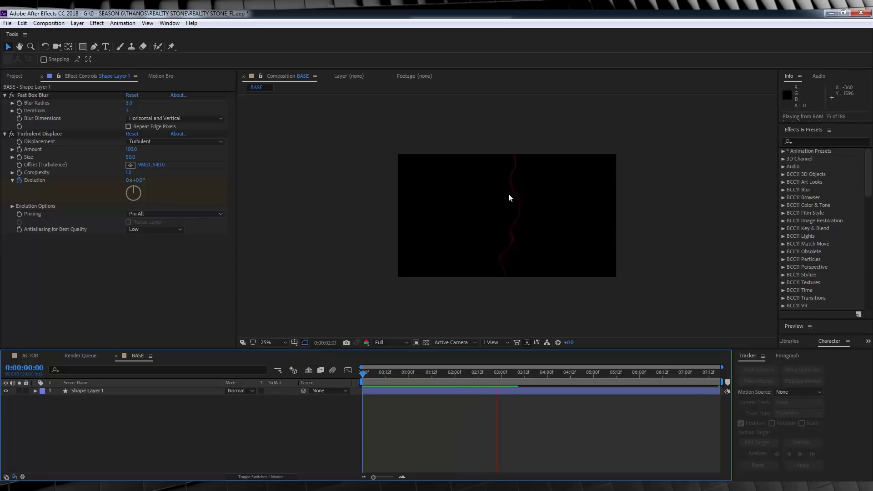
left_click_drag(435, 374, 467, 366)
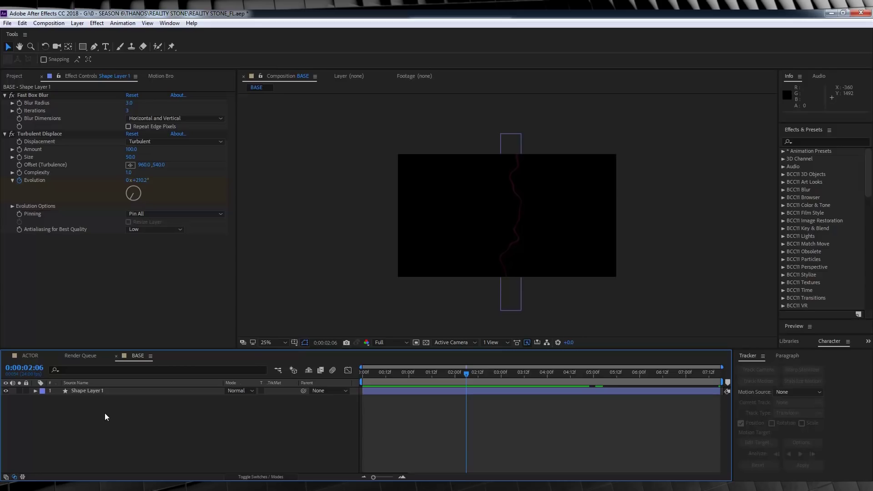
Add an adjustment layer above the strand and apply Liquify to it.
left_click(77, 23)
mouse_move(158, 37)
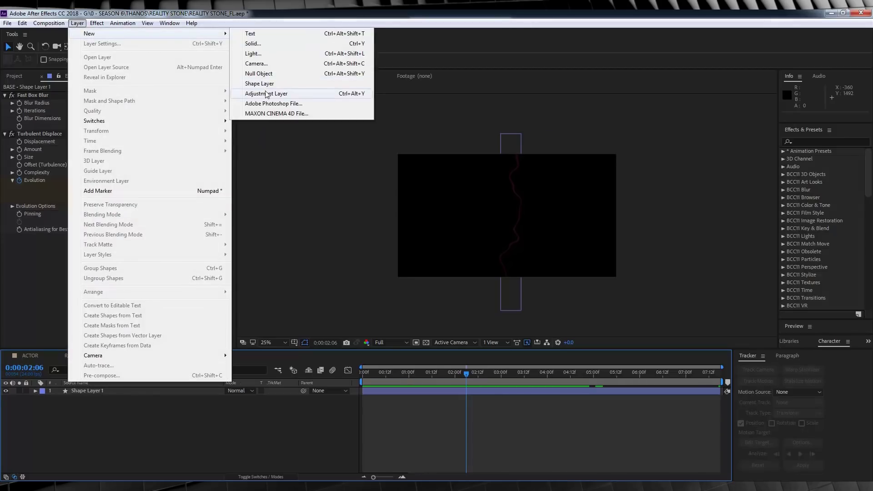
left_click(267, 94)
left_click(97, 23)
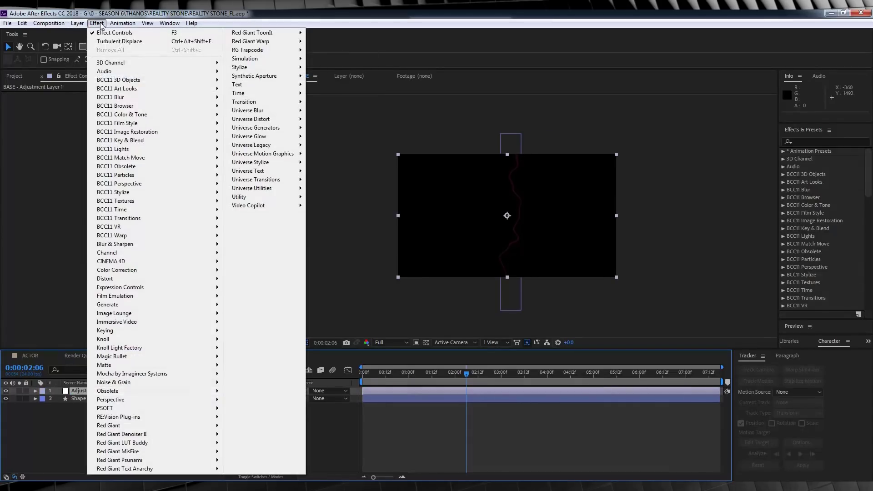
mouse_move(117, 282)
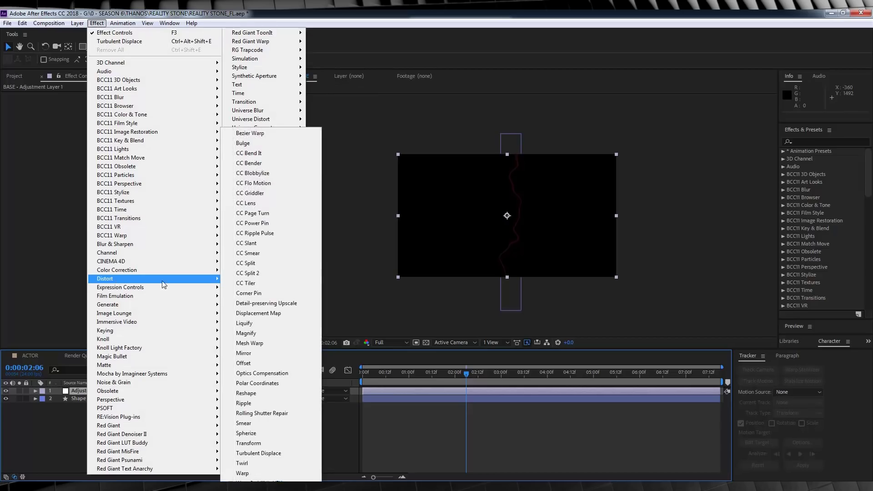
left_click(247, 323)
Set the Liquify Brush Size to 185 and switch to the Pucker brush.
left_click(12, 137)
left_click(129, 144)
type("185")
key("Return")
left_click(71, 114)
key("period")
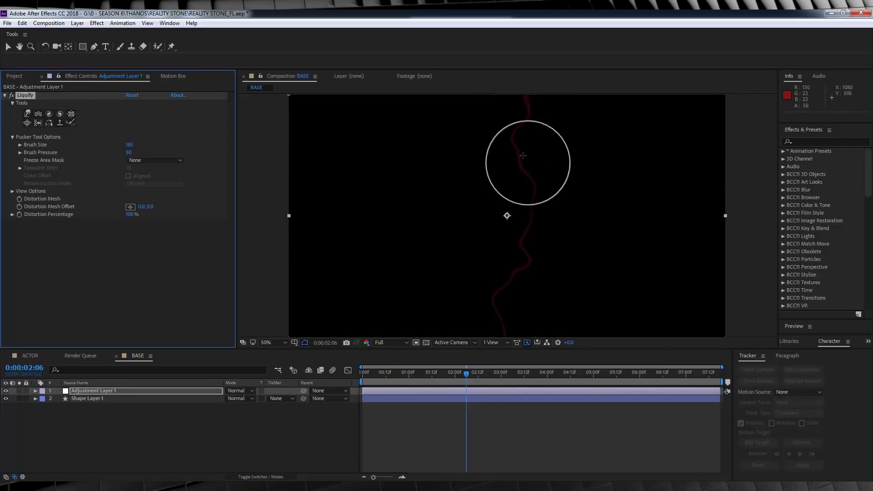
key("comma")
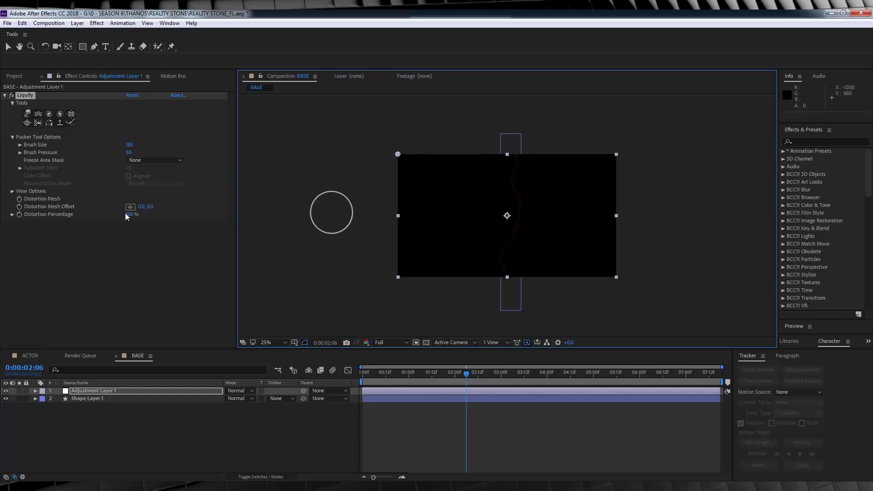
Lower Distortion Percentage to 76% and preview the distorted strand.
left_click_drag(130, 217, 105, 214)
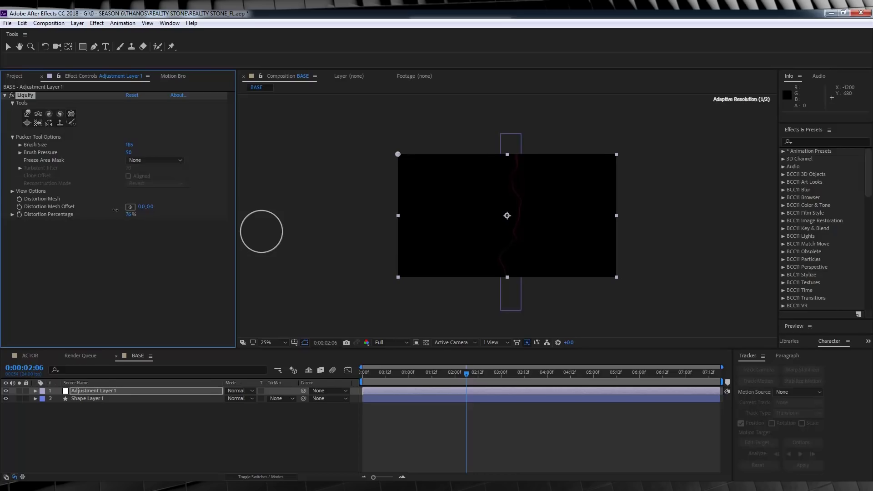
left_click(358, 379)
key("space")
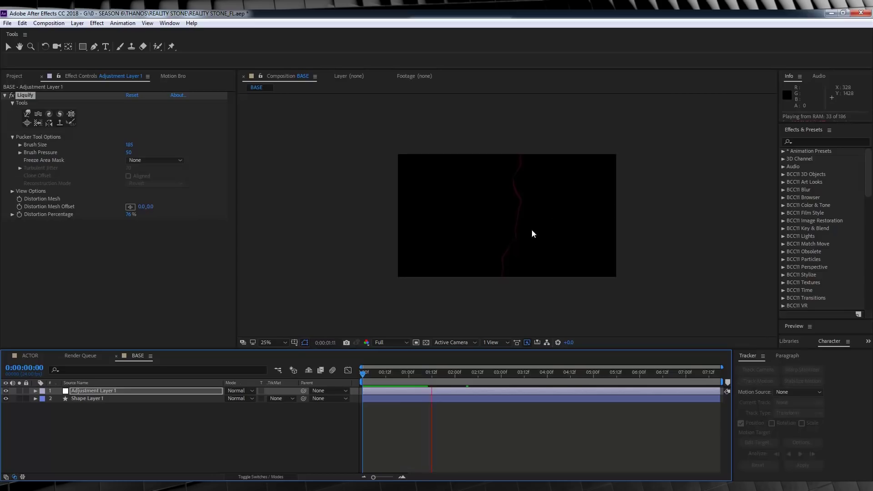
key("space")
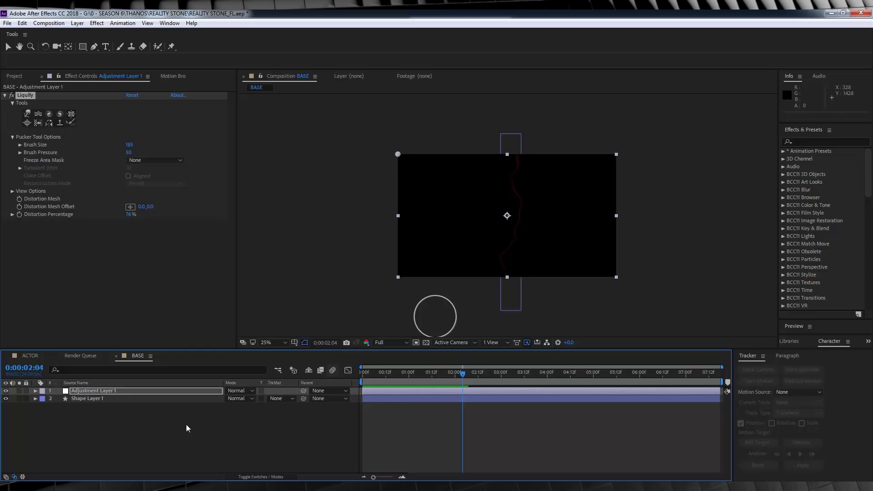
Create a new composition named PARTICLES.
left_click(49, 23)
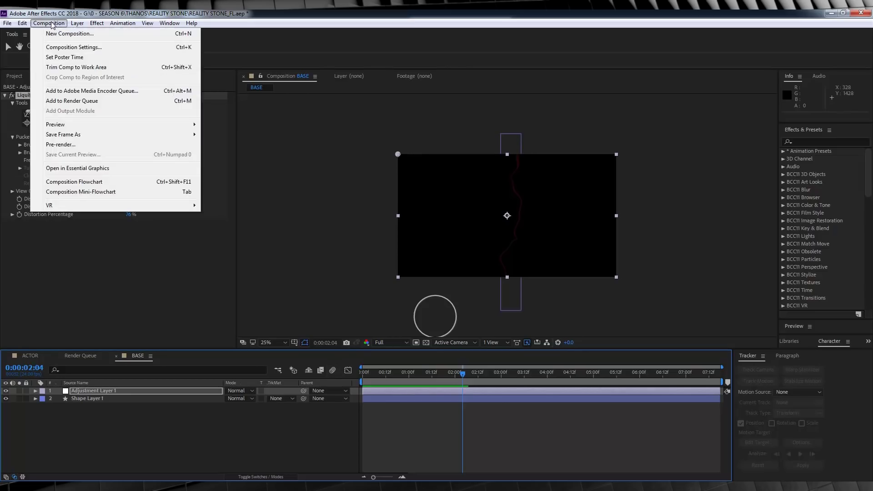
left_click(29, 33)
type("P")
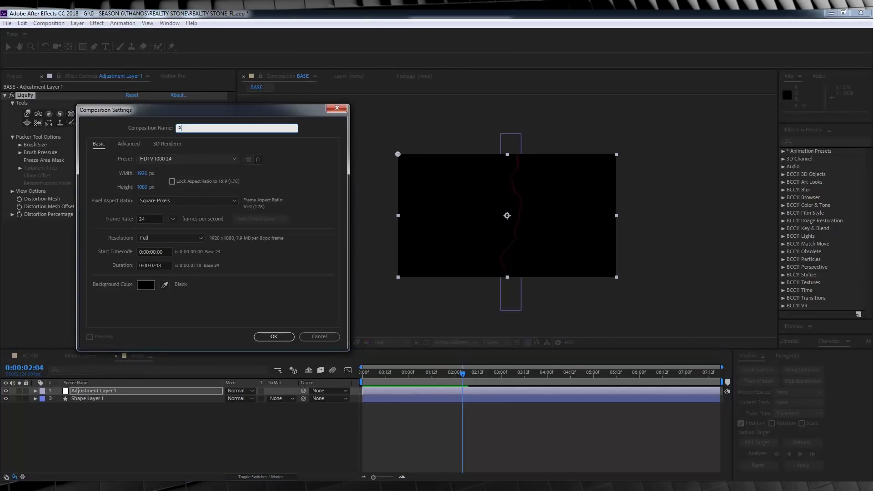
type("ARTICLES")
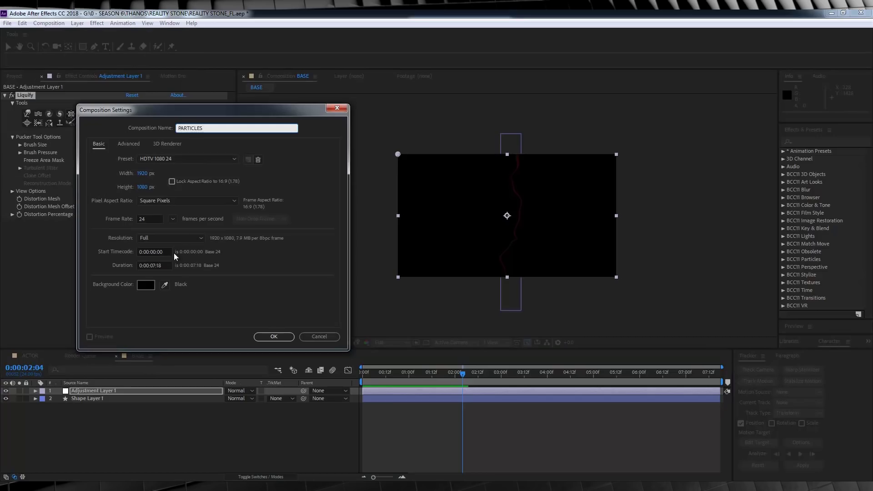
left_click(284, 336)
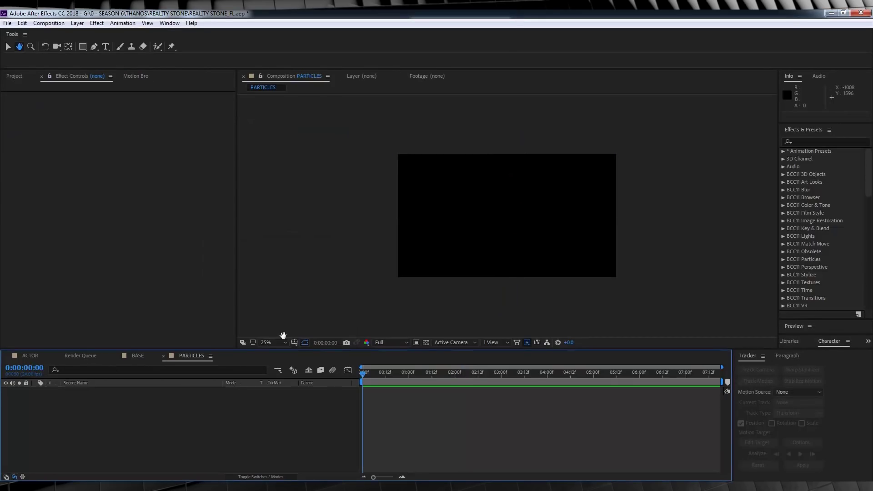
Nest the BASE comp into PARTICLES and enable its 3D switch.
left_click(13, 78)
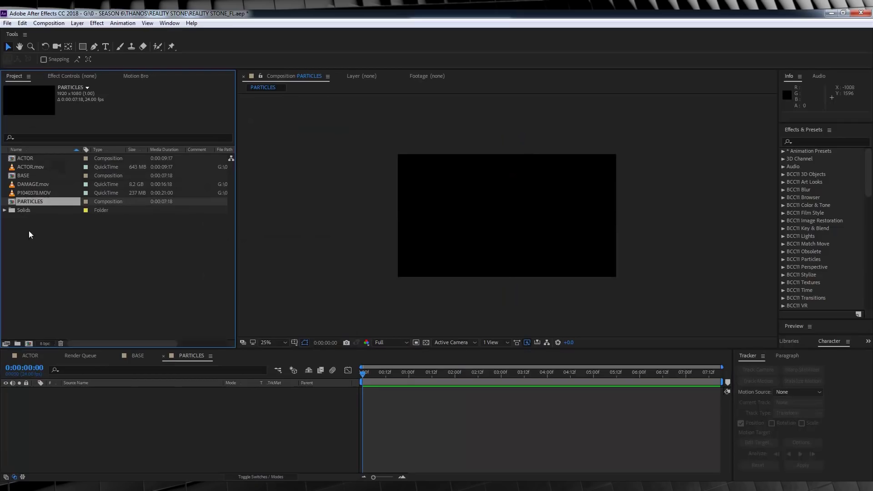
left_click_drag(26, 179, 79, 390)
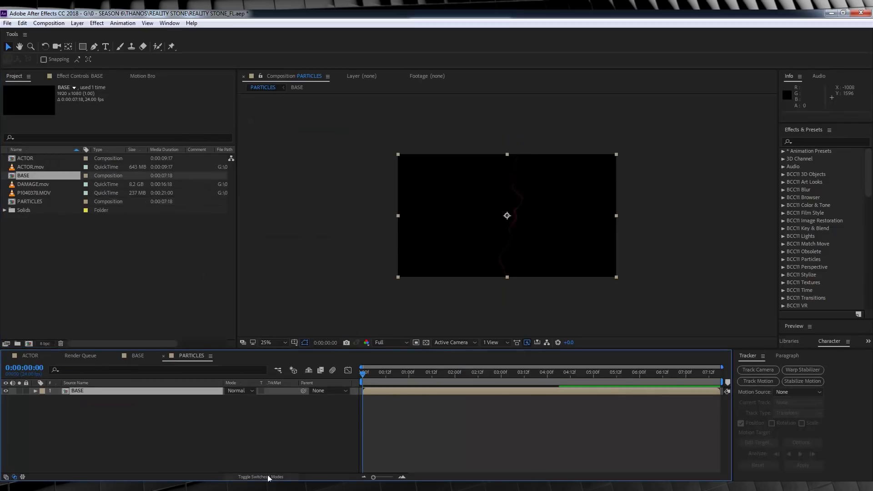
left_click(276, 390)
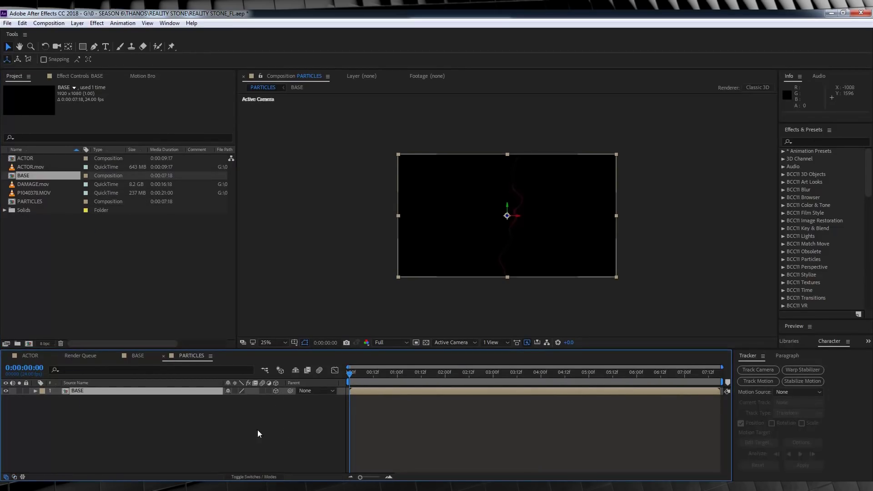
left_click(77, 23)
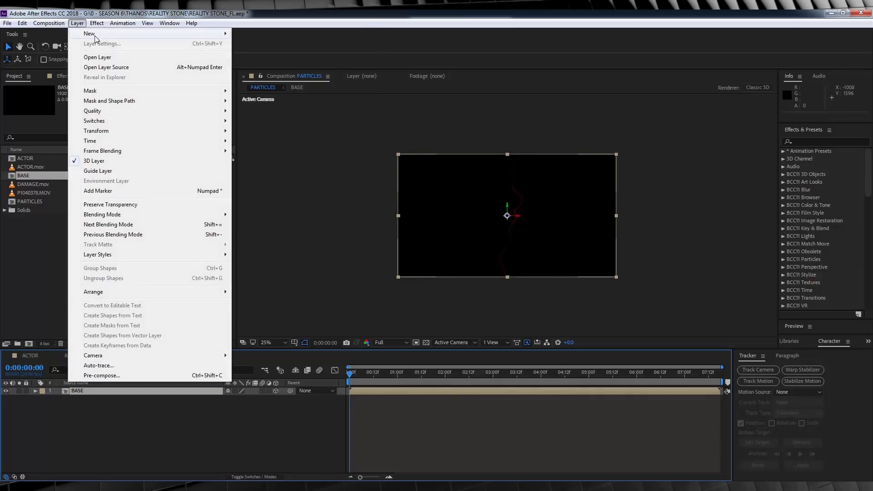
Add a new solid layer named emitter to PARTICLES.
mouse_move(100, 34)
left_click(263, 44)
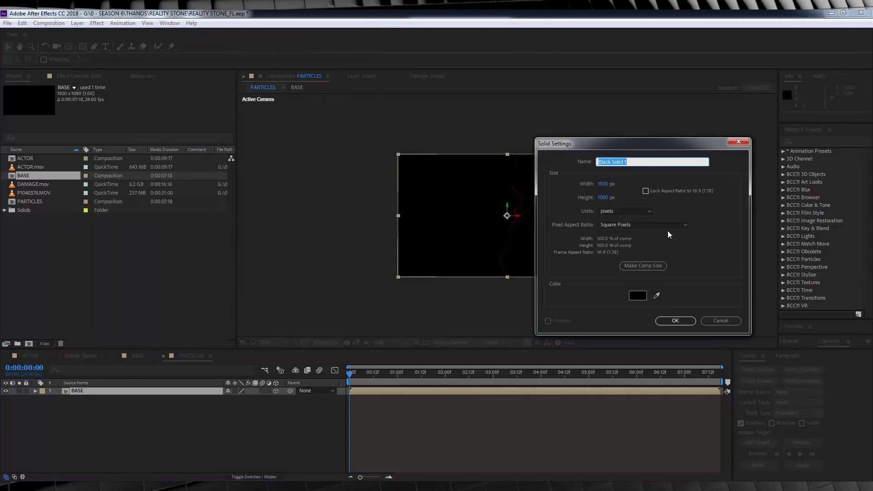
type("emitter")
left_click(675, 320)
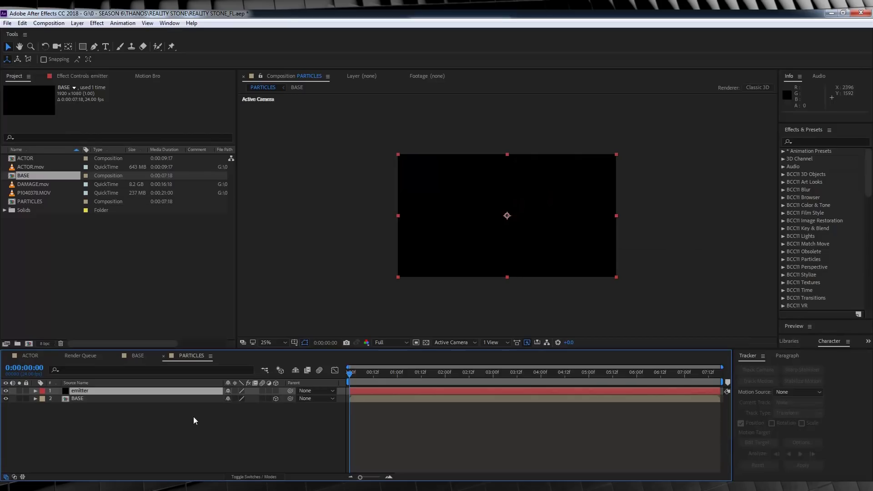
Apply RG Trapcode Particular to the emitter solid.
left_click(97, 22)
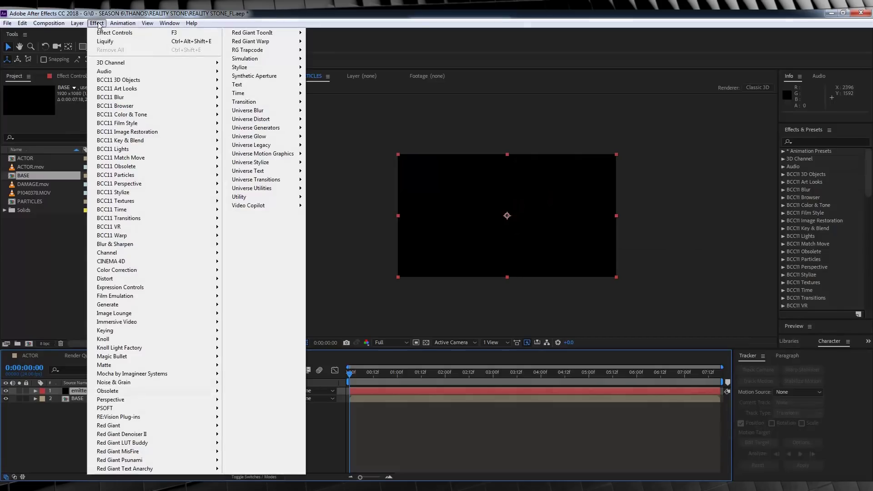
mouse_move(248, 51)
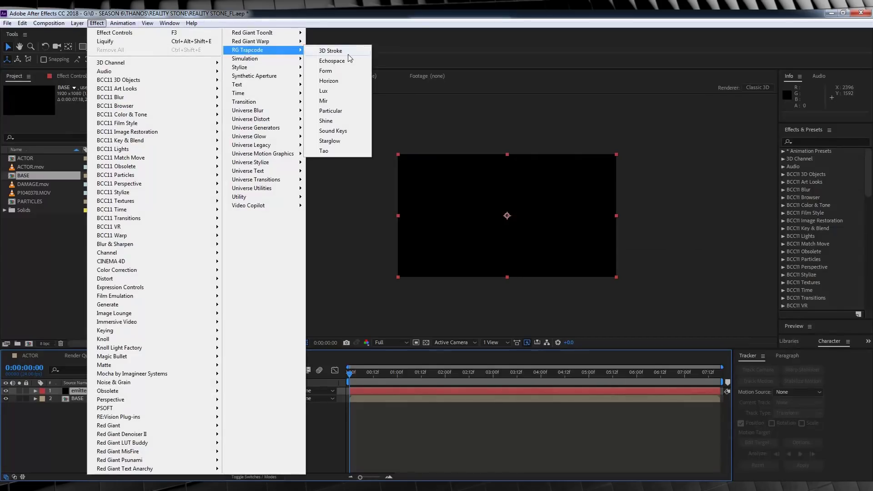
left_click(334, 110)
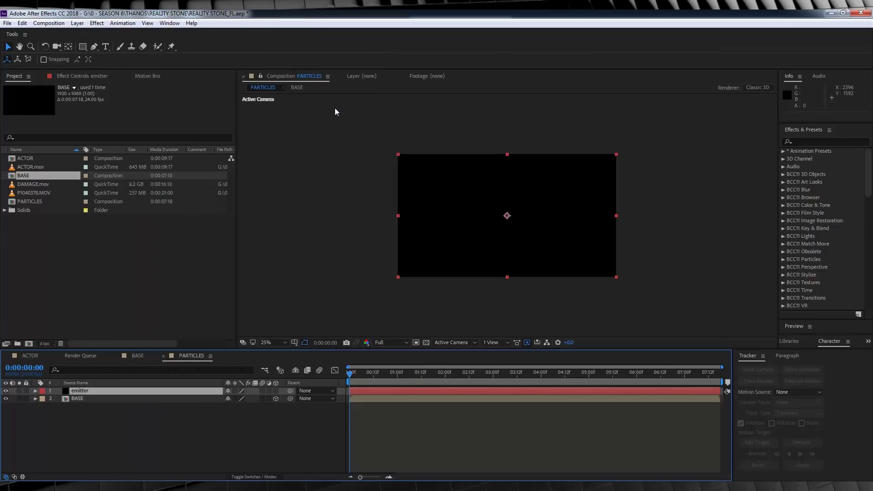
Set preview to Quarter resolution, hide BASE, and set Particles/sec to 900000.
left_click(406, 342)
left_click(408, 396)
left_click(6, 398)
left_click(34, 153)
left_click(130, 168)
type("90000")
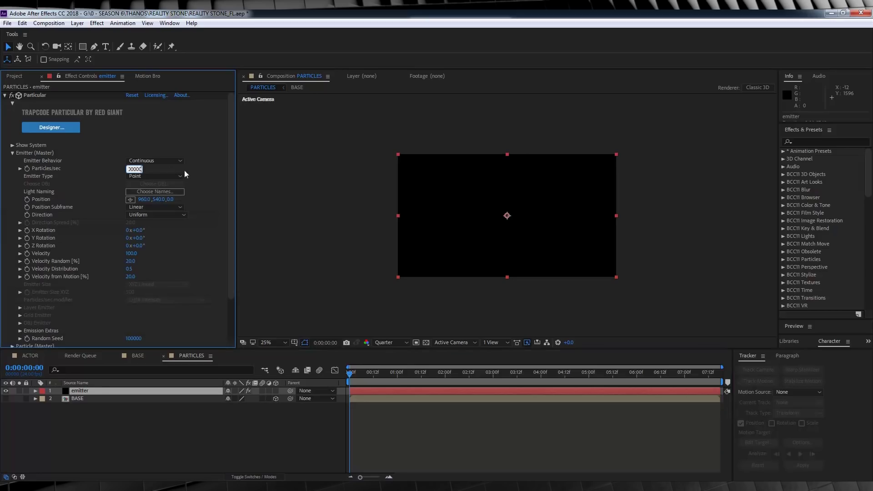
type("0")
key("Return")
left_click(515, 282)
Set Emitter Type to Layer, Velocity Distribution 1.5, and Velocity from Motion 50.
left_click(171, 176)
left_click(159, 237)
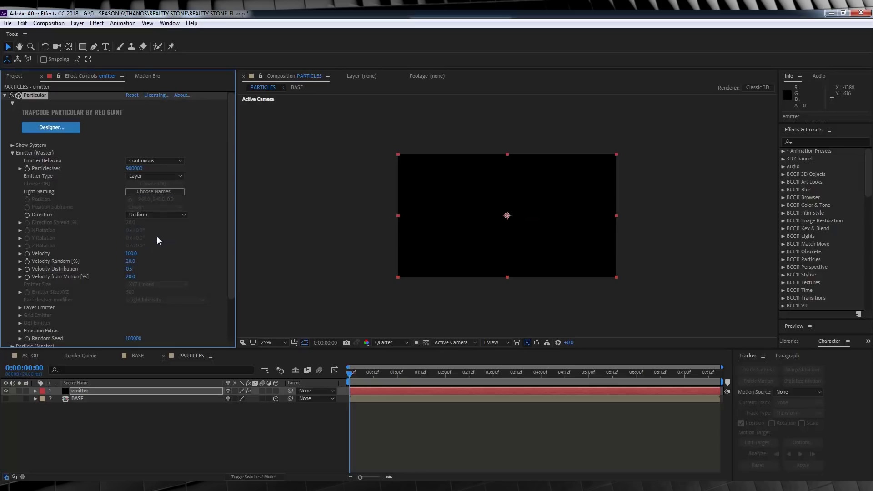
left_click(129, 269)
type("1.5")
key("Return")
left_click(130, 277)
type("50")
key("Return")
Use BASE as emitter layer, sampling at Particle Birth Time with RGB XYZ Velocity + Col.
left_click(18, 309)
left_click(149, 314)
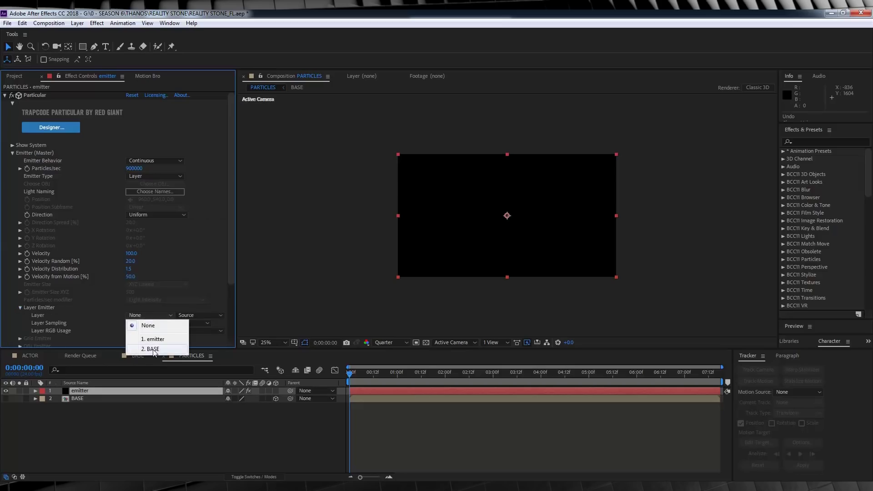
left_click(155, 349)
left_click(198, 324)
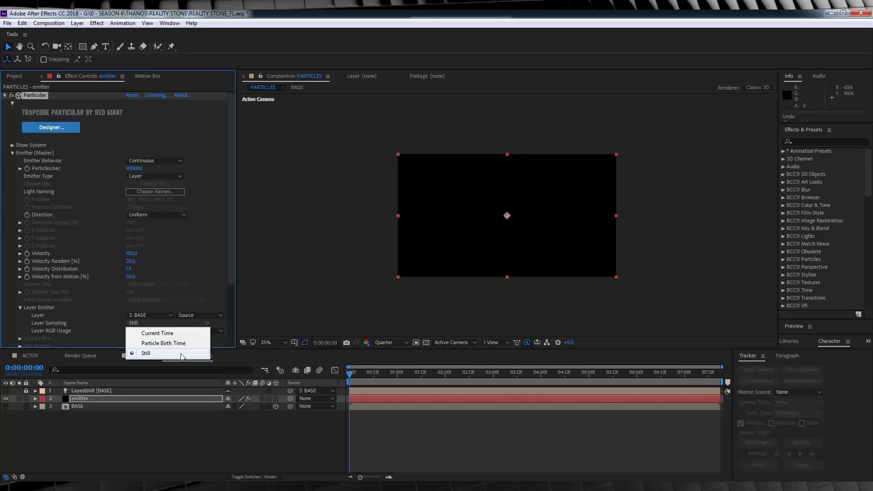
left_click(177, 342)
left_click(183, 330)
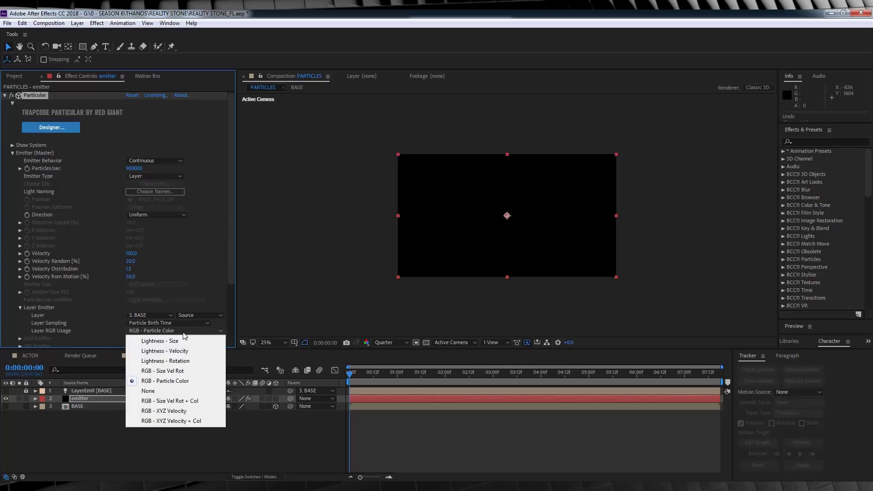
left_click(205, 423)
Give particles a 1.5 s Life and the Cloudlet type with Cloudlet Feather 100.
scroll(75, 300, "down", 3)
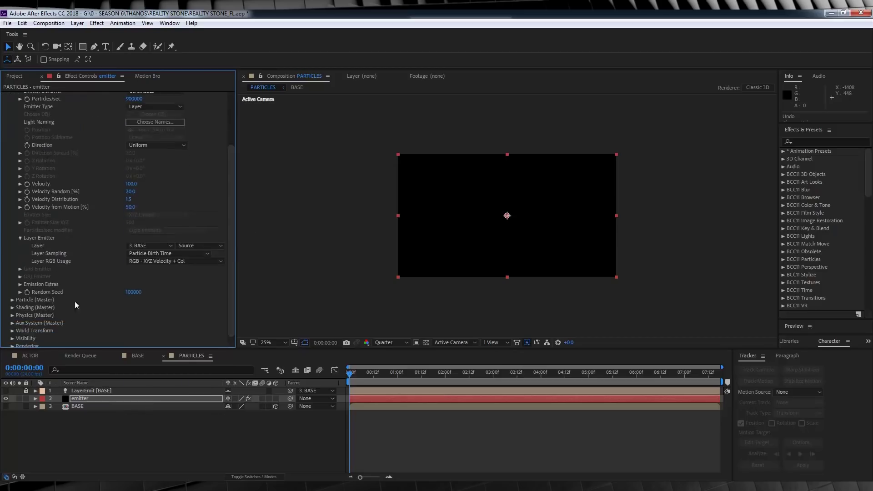
left_click(12, 299)
scroll(15, 301, "down", 6)
left_click(130, 174)
type("1.5")
key("Tab")
type("10")
left_click(189, 191)
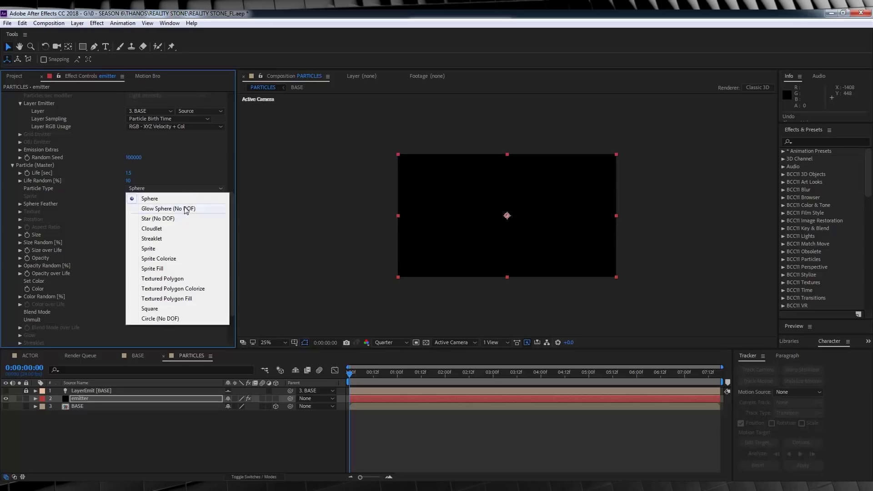
left_click(175, 242)
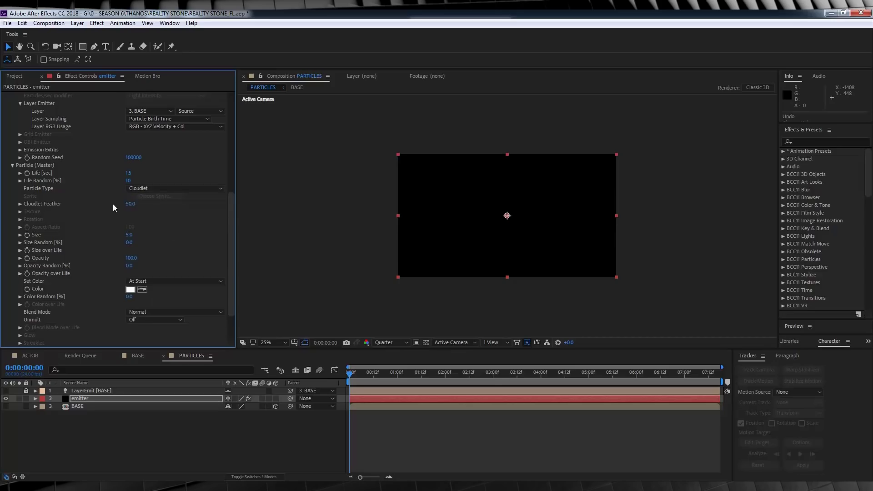
left_click_drag(131, 204, 151, 204)
Set particle Size to 15 with Size Random 100.
left_click(129, 235)
type("15")
key("Return")
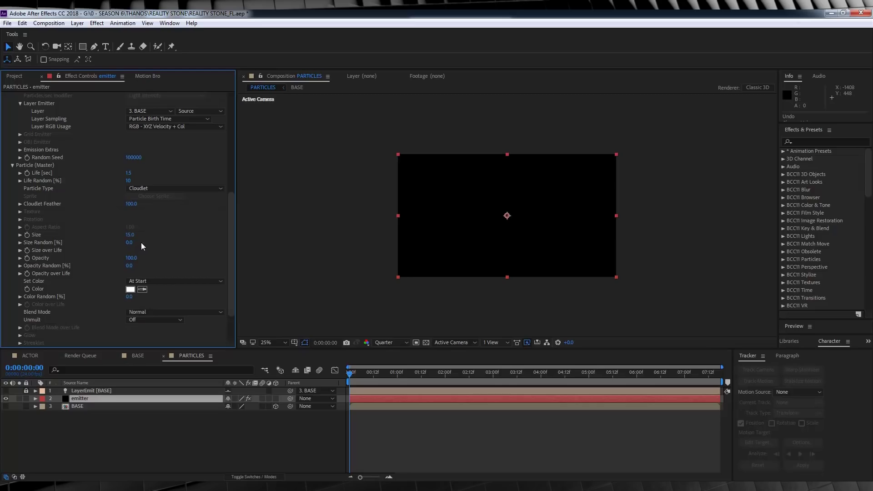
key("Return")
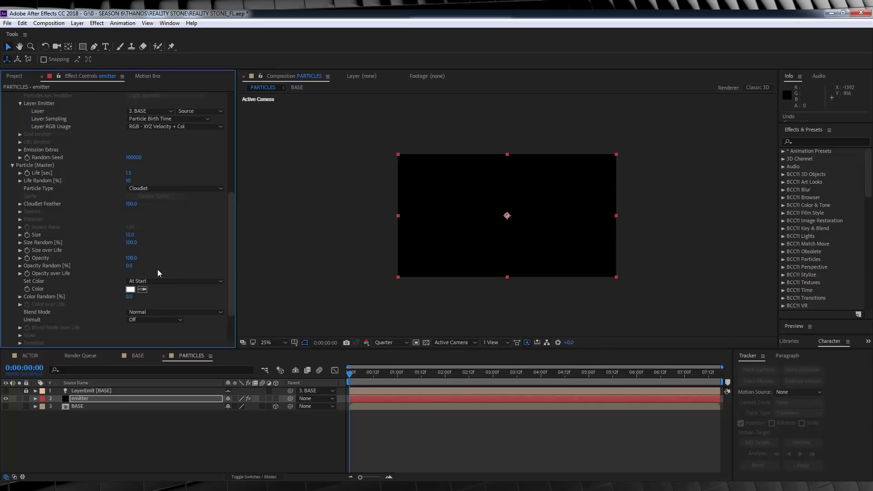
Apply the linear ramp-down Size over Life preset and redraw it as a stepped falloff.
left_click(20, 250)
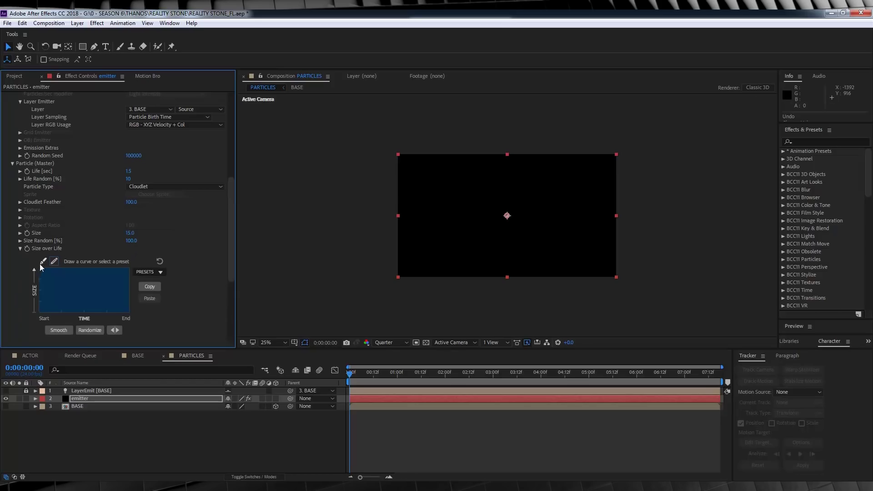
left_click(160, 272)
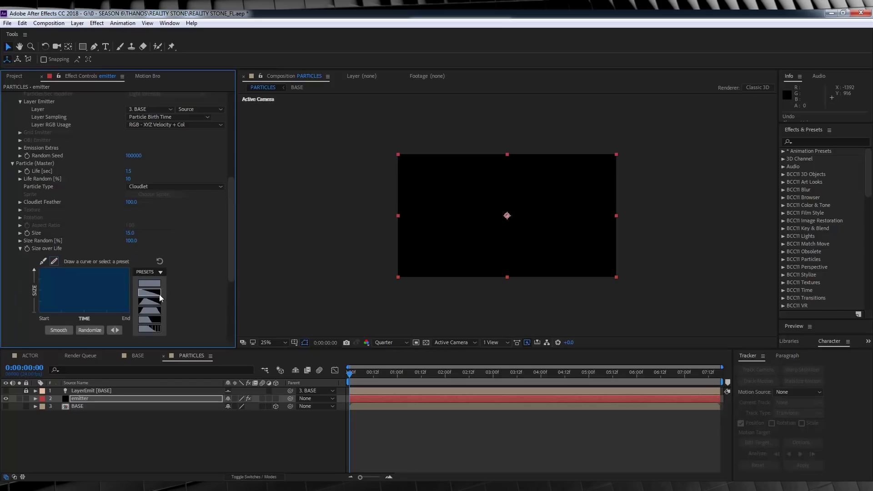
left_click(157, 295)
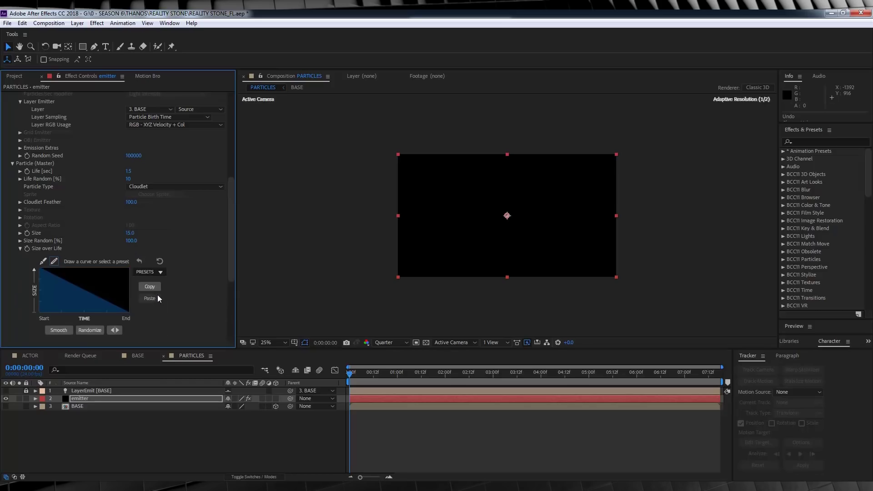
left_click_drag(53, 274, 118, 304)
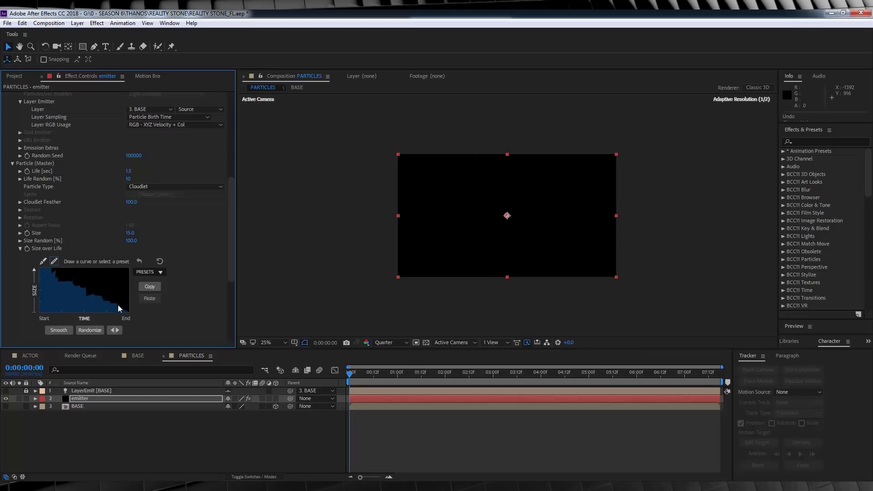
left_click(59, 285)
left_click(20, 249)
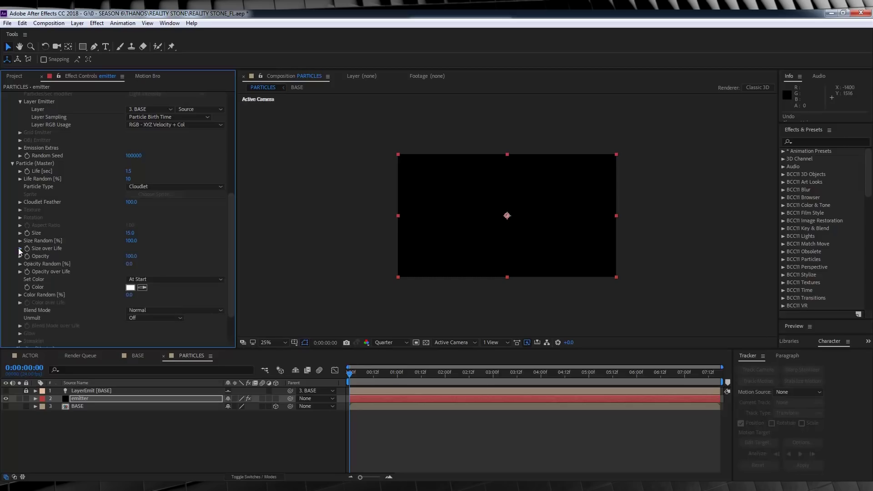
left_click(21, 272)
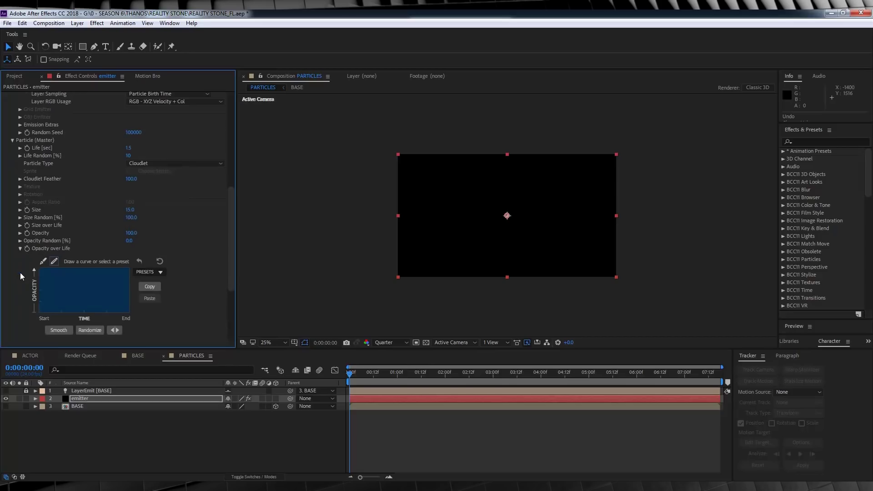
Draw an Opacity over Life curve that peaks then falls, checking it at 0:00:01:08.
mouse_move(50, 271)
left_mouse_down()
mouse_move(67, 282)
mouse_move(75, 272)
mouse_move(81, 294)
mouse_move(83, 271)
mouse_move(97, 287)
mouse_move(94, 268)
mouse_move(105, 295)
mouse_move(106, 270)
mouse_move(113, 296)
mouse_move(117, 270)
mouse_move(122, 295)
mouse_move(128, 274)
mouse_move(128, 305)
left_mouse_up()
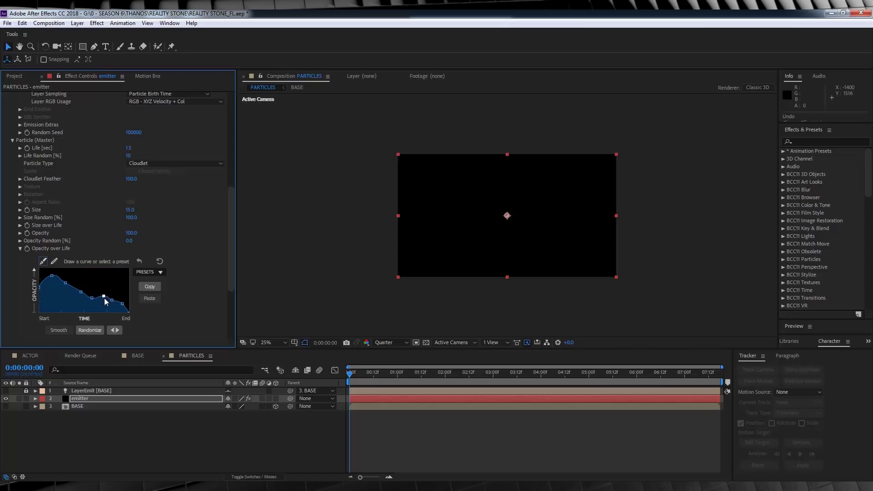
left_click_drag(81, 291, 75, 291)
left_click(414, 373)
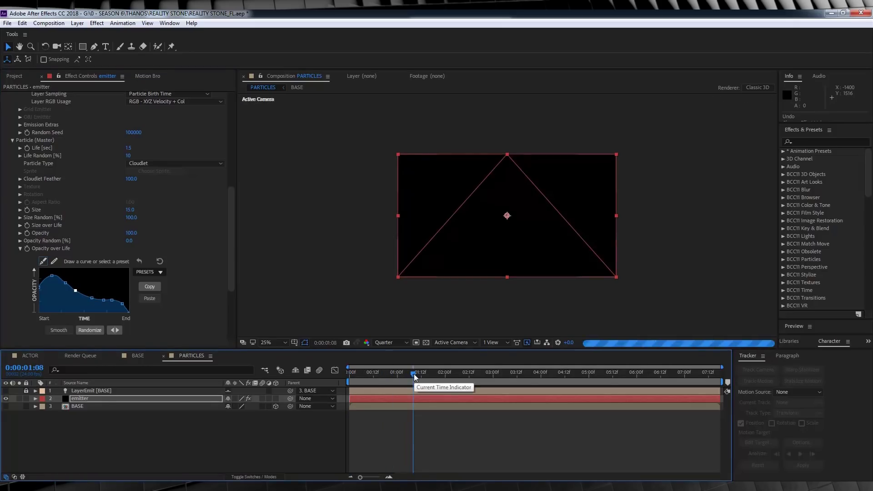
Turn Shadowlet for Main on with shadowlet opacity 19 and adjust distance 125.
scroll(230, 228, "down", 5)
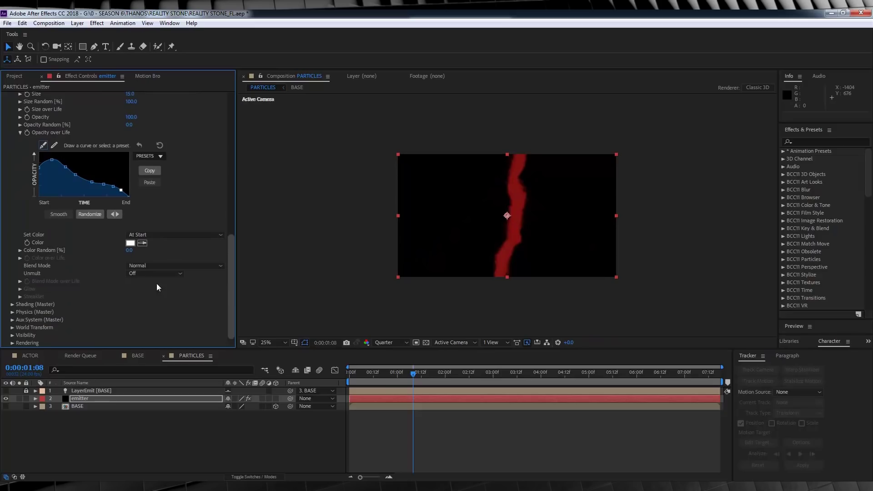
left_click(13, 304)
left_click(155, 327)
left_click(154, 347)
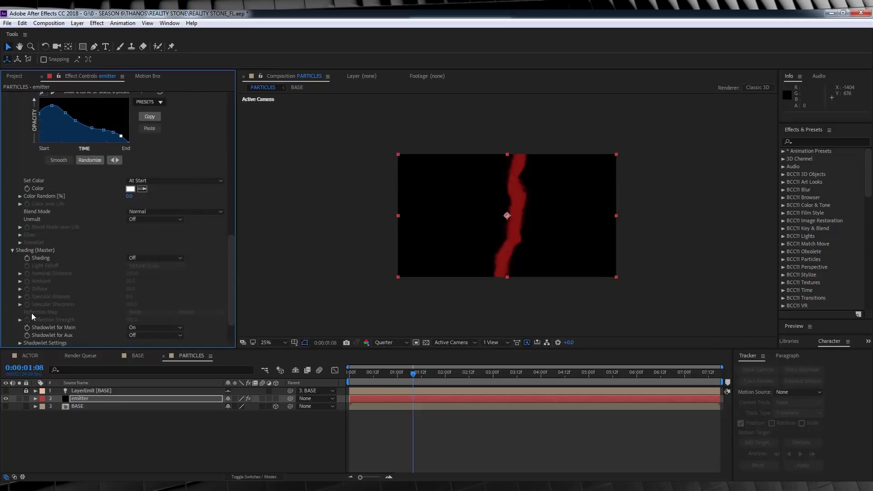
scroll(25, 325, "down", 1)
left_click(20, 324)
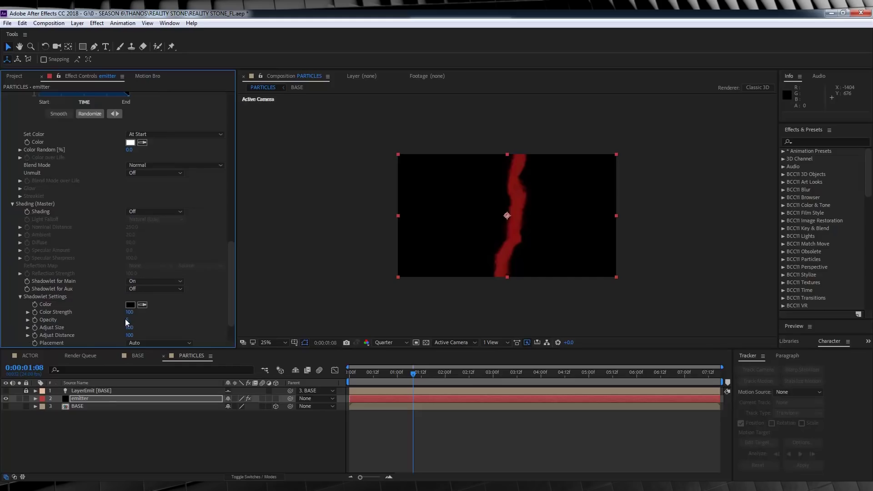
left_click(129, 320)
type("19")
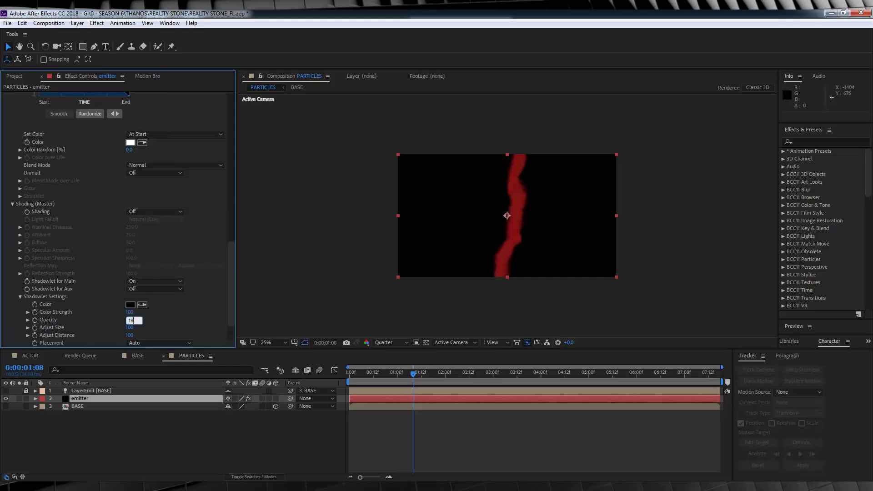
left_click(129, 335)
type("125")
key("Return")
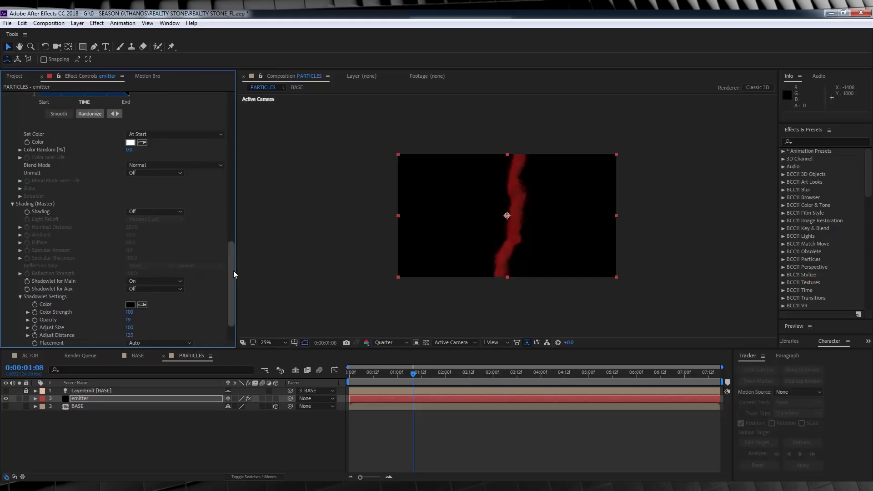
Set air physics Spin Amplitude 30, Spin Frequency 10 and Wind X 200.
scroll(233, 270, "down", 2)
left_click(12, 311)
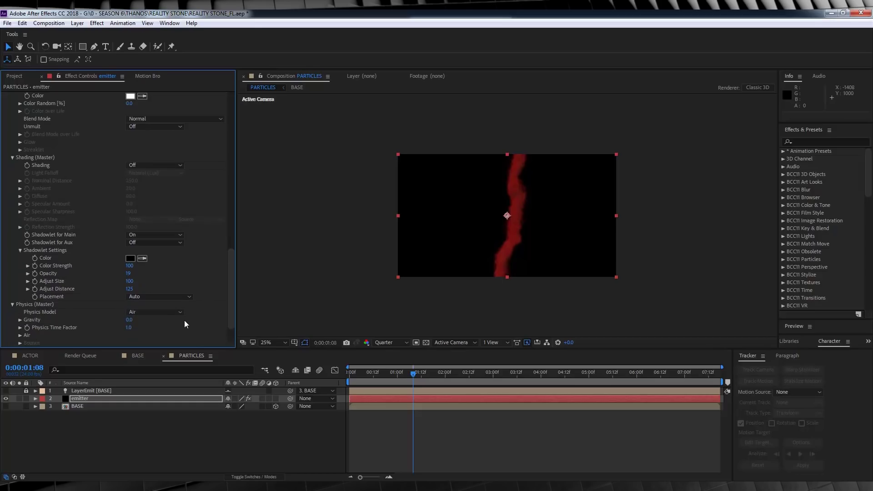
left_click(20, 335)
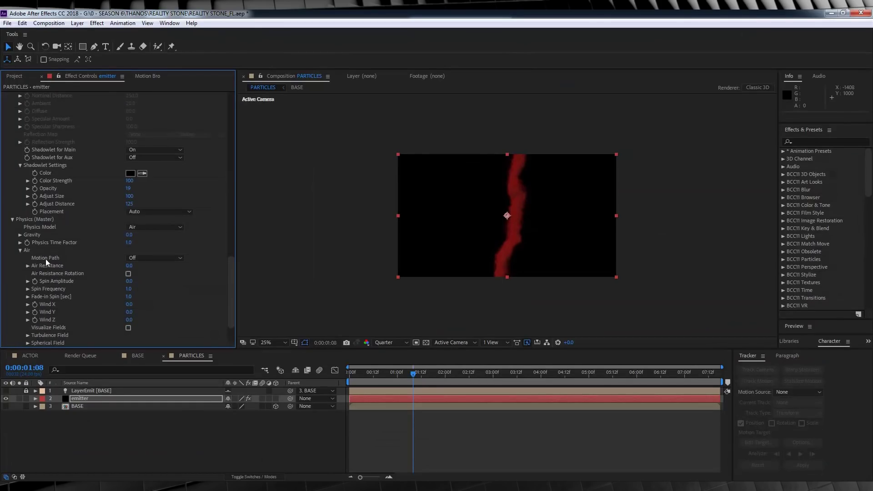
left_click(129, 281)
type("30")
key("Tab")
type("10")
left_click(132, 305)
type("200")
key("Return")
Keyframe turbulence Affect Position from the first frame, reaching 10 at 0:00:07:17.
left_click(28, 335)
scroll(103, 313, "down", 4)
key("Home")
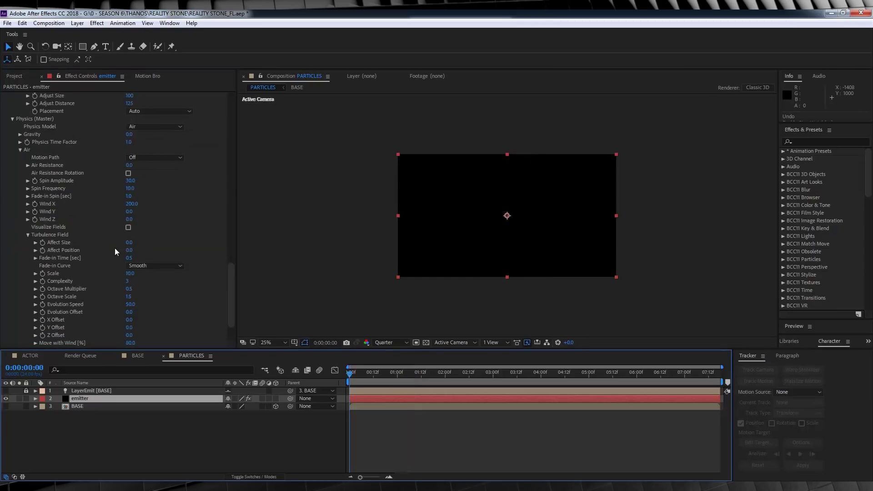
left_click(43, 250)
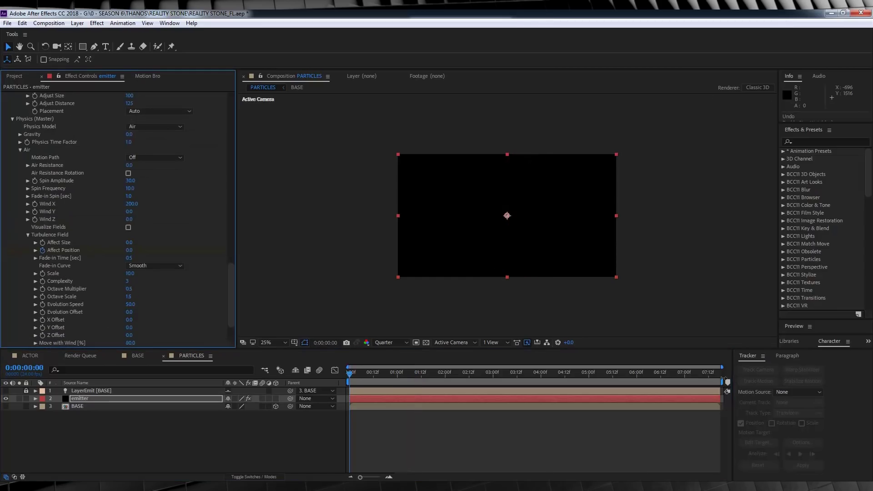
left_click(721, 372)
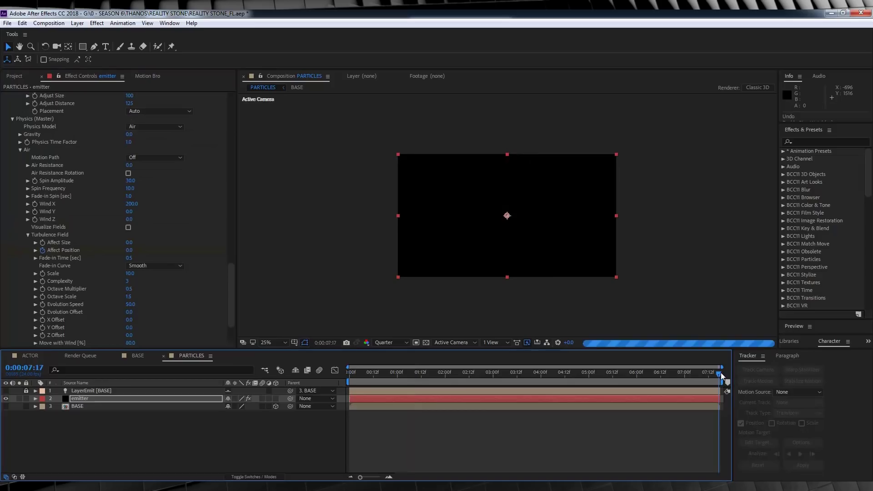
left_click(128, 251)
type("10")
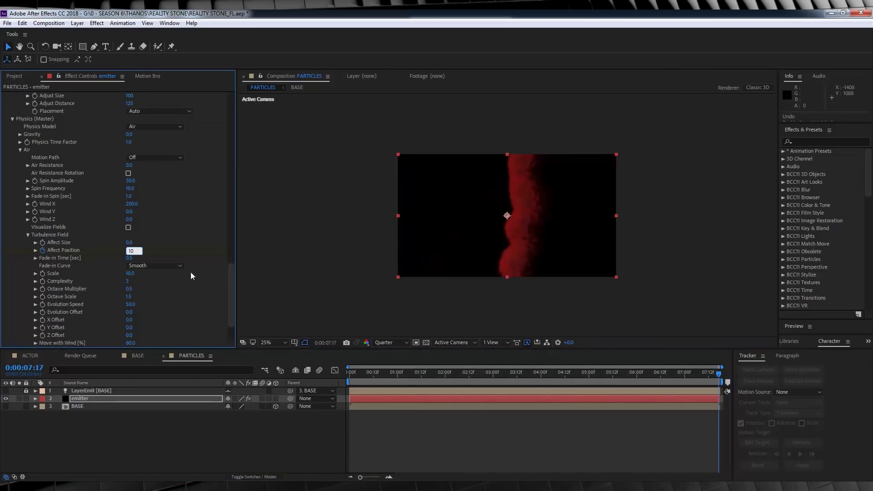
key("Return")
Switch particle Motion Blur on and preview the animation.
scroll(200, 263, "down", 5)
left_click(20, 343)
left_click(173, 289)
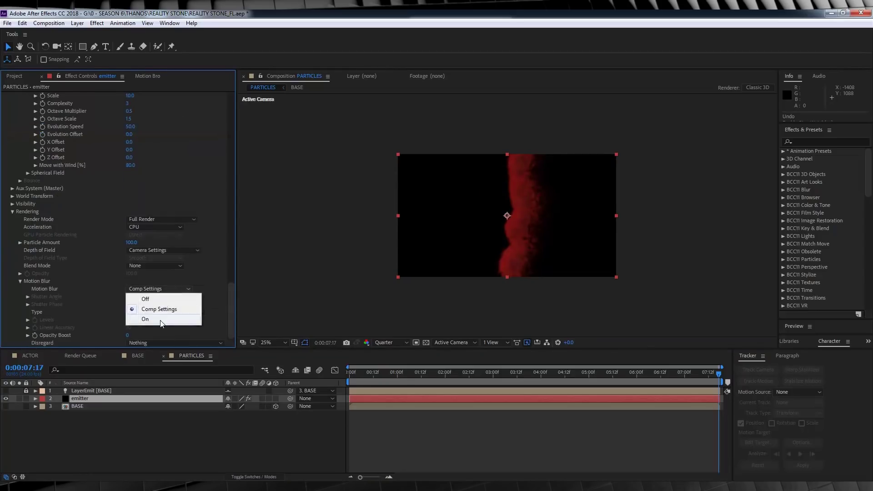
left_click(146, 319)
key("space")
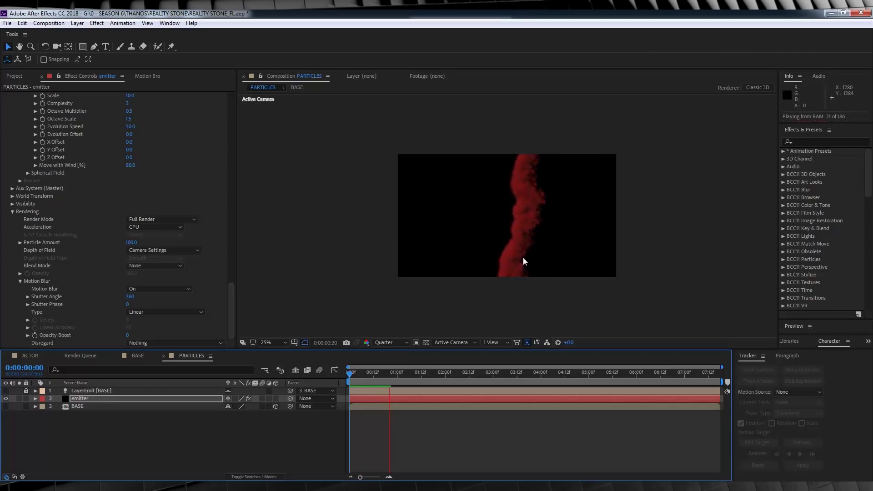
key("space")
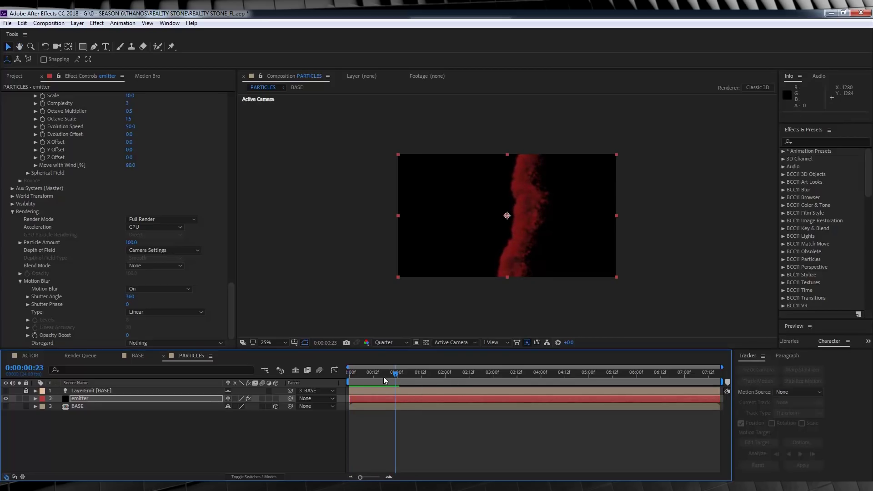
Turn off Shape Layer 1's Fast Box Blur in the BASE comp.
left_click(144, 357)
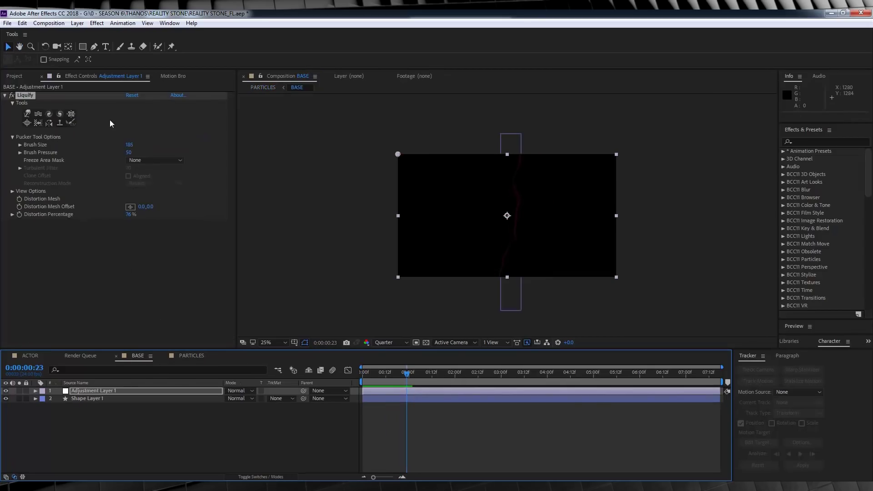
left_click(91, 399)
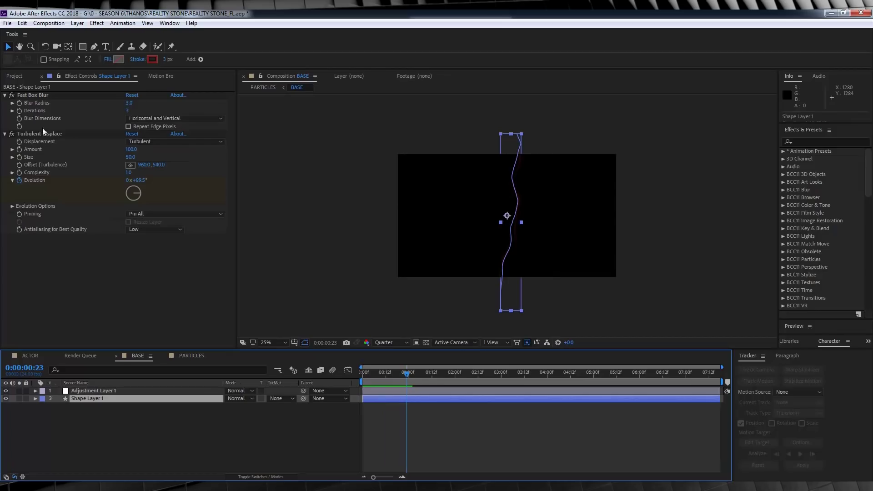
left_click(11, 96)
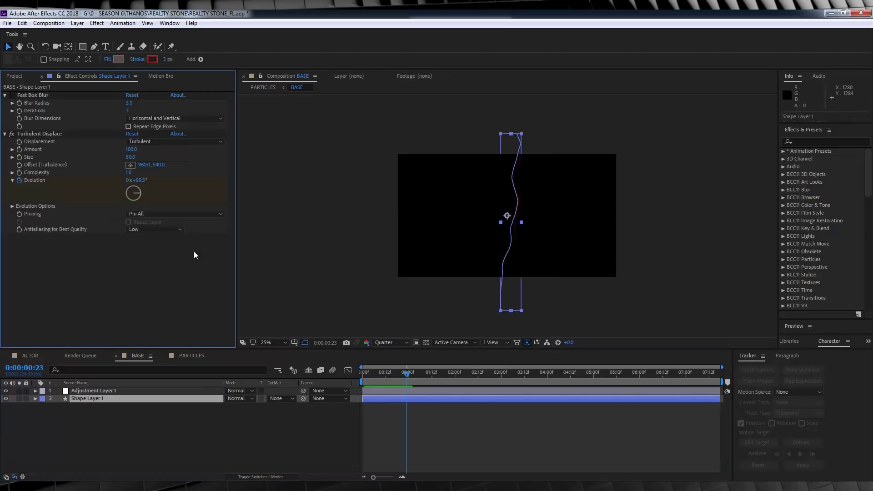
View the PARTICLES comp at 50% zoom with Full preview resolution.
left_click(191, 356)
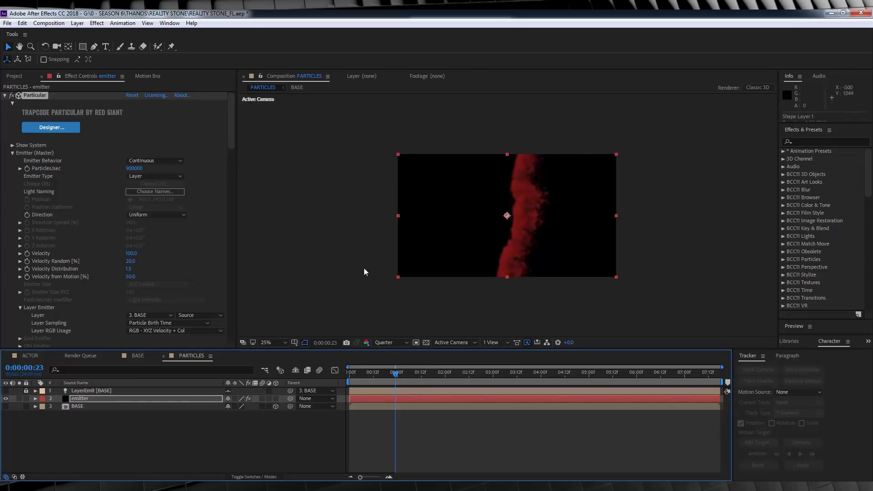
key("period")
left_click(389, 344)
left_click(391, 366)
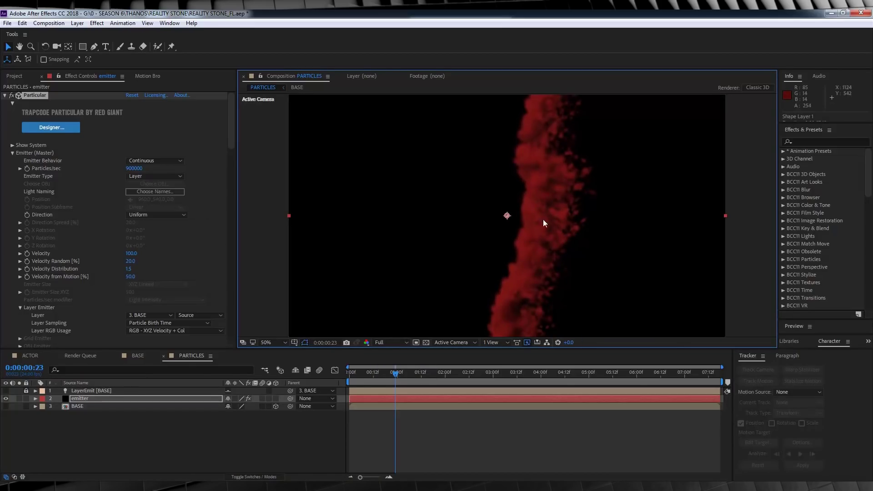
Set Shape Layer 1's blur radius to 5 in the BASE comp.
left_click(137, 355)
left_click(12, 97)
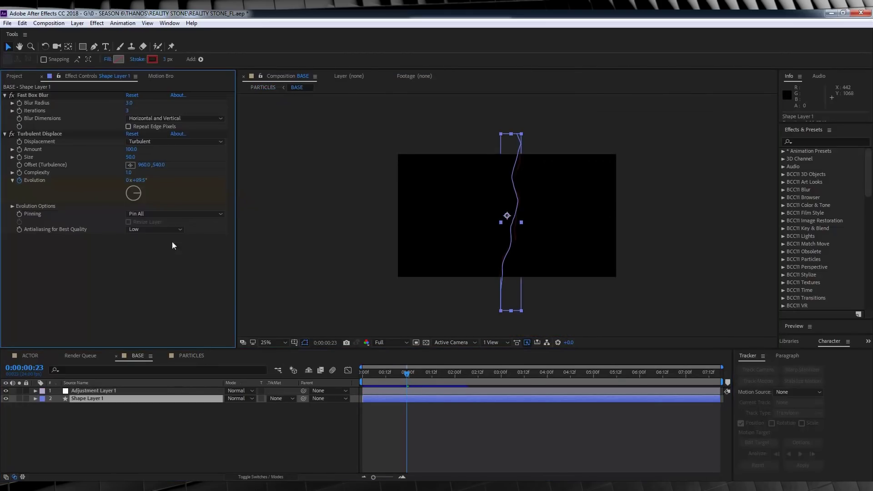
left_click(131, 103)
type("5")
key("Return")
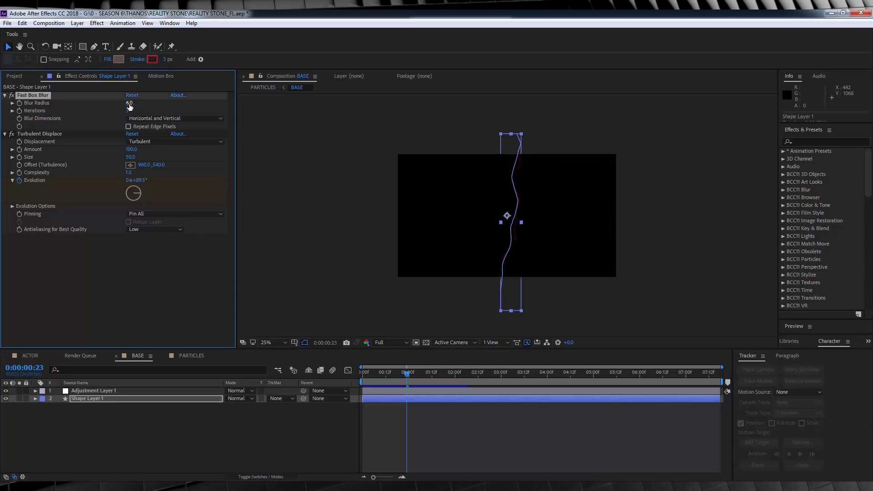
In PARTICLES, toggle zoom between 25% and 50%, hide layer outlines, and go to frame 18.
left_click(194, 356)
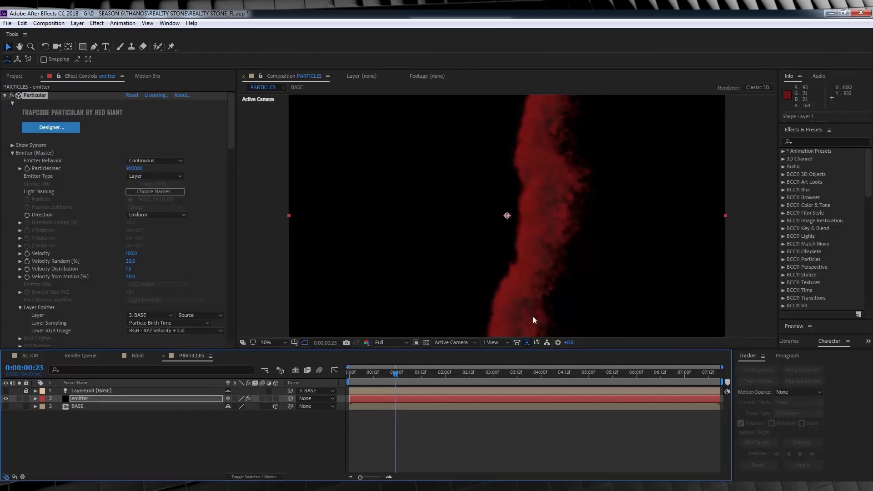
key("comma")
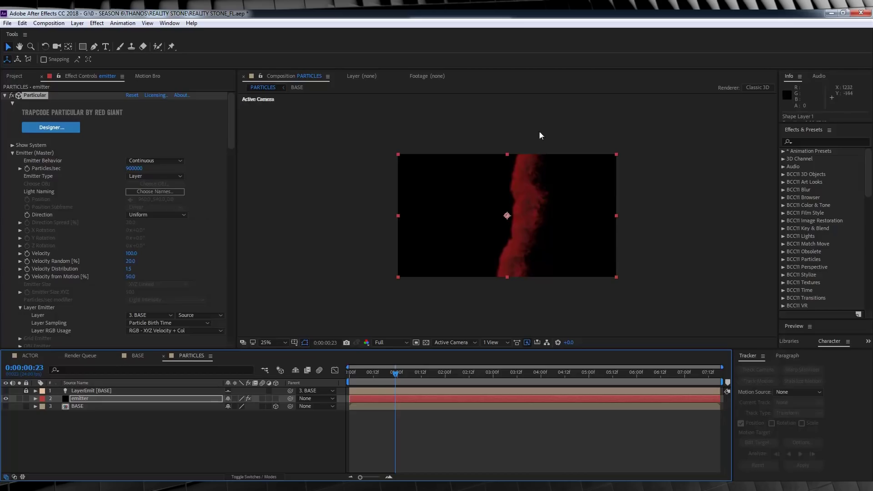
key("period")
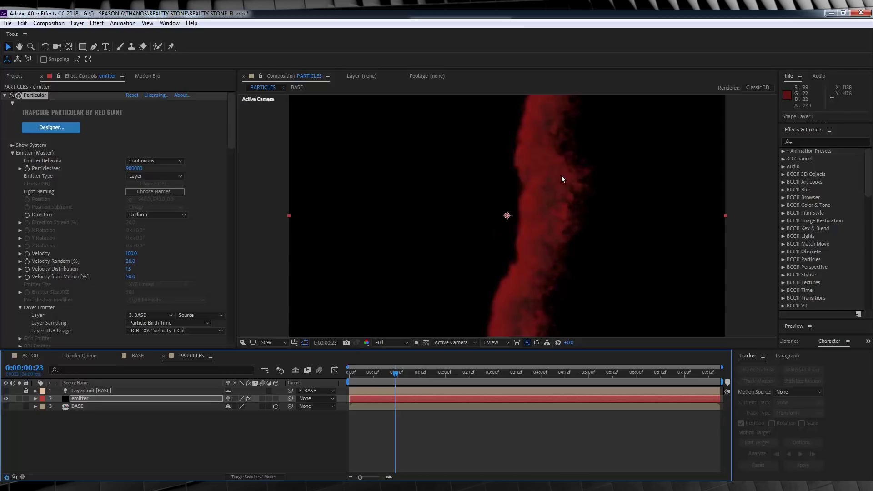
key("comma")
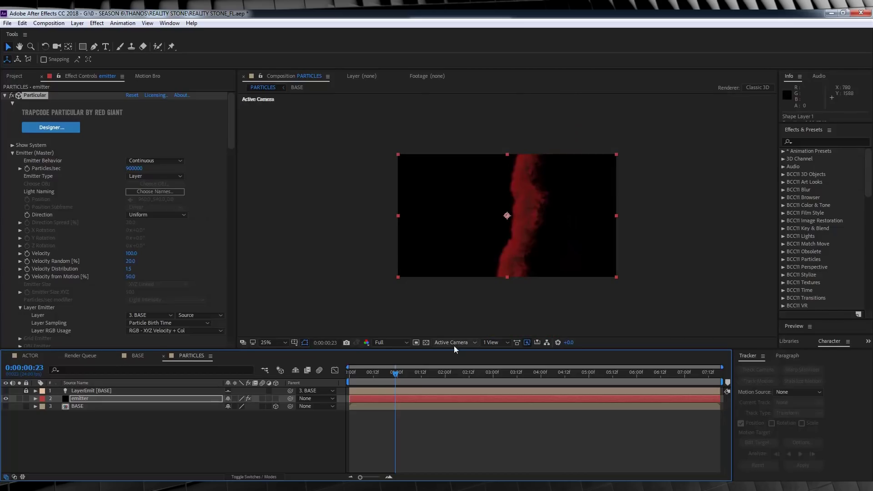
key("ctrl+shift+h")
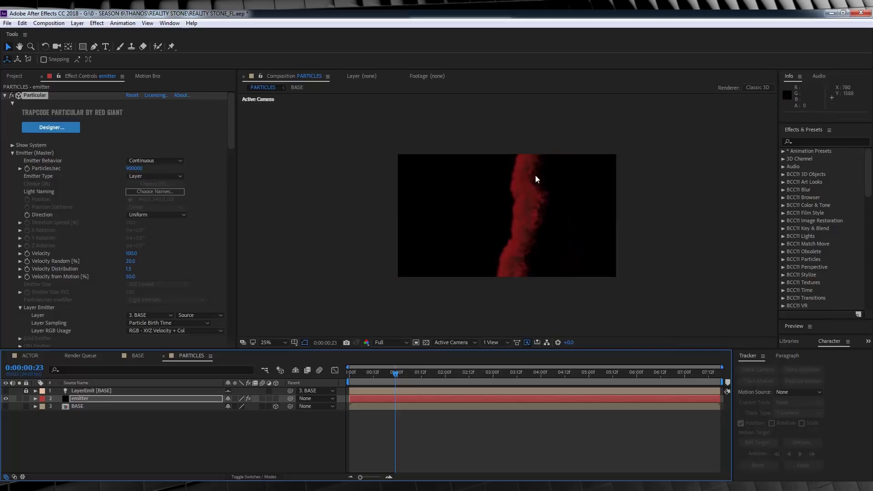
left_click(386, 372)
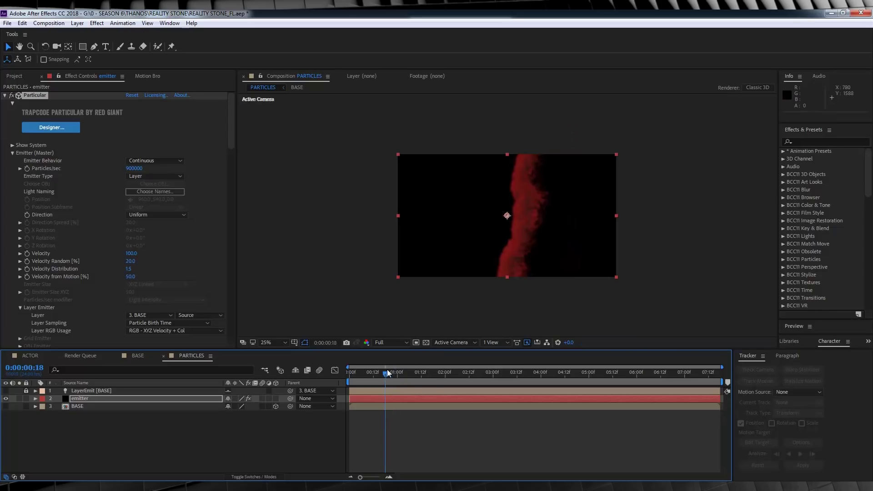
Set preview resolution to Quarter and preview the particle animation.
left_click(390, 343)
left_click(392, 394)
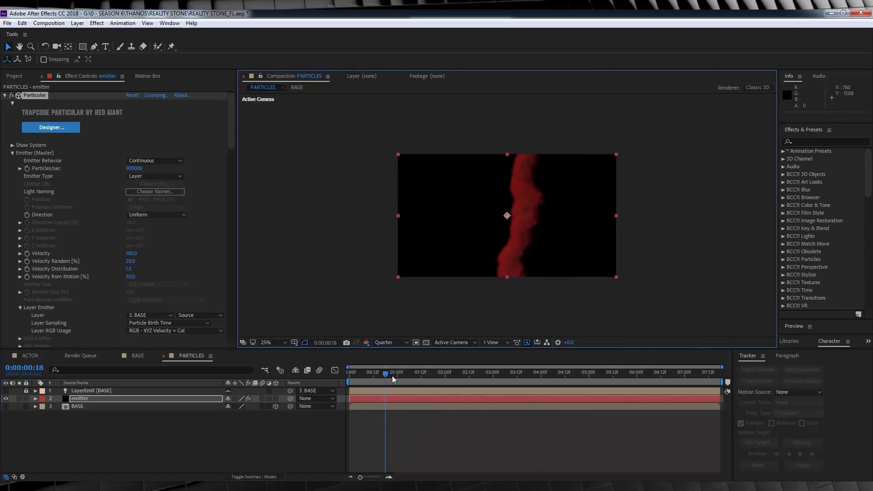
key("space")
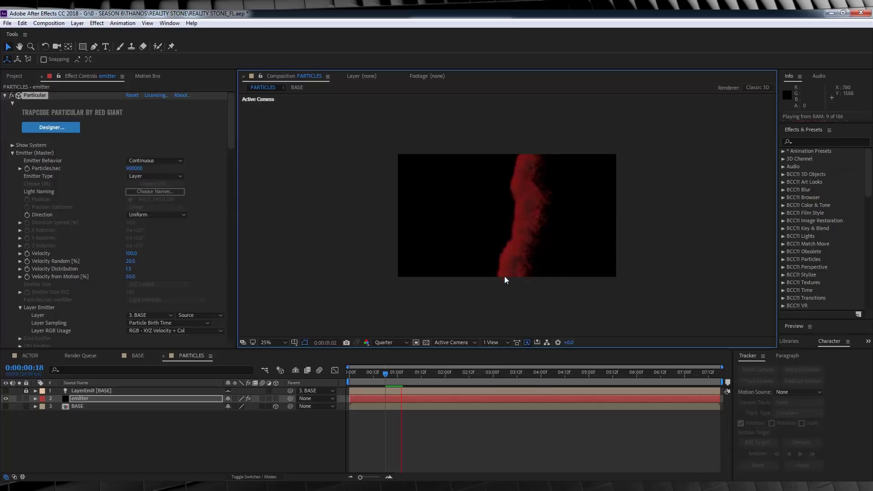
key("h")
key("space")
key("v")
Test a Particle Size of 26 at 100% view, then undo it.
left_click_drag(233, 143, 231, 179)
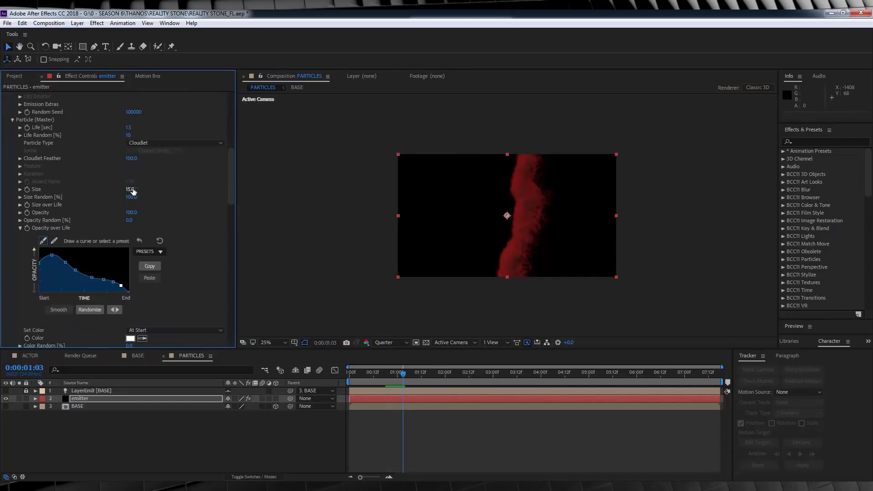
left_click_drag(135, 187, 137, 187)
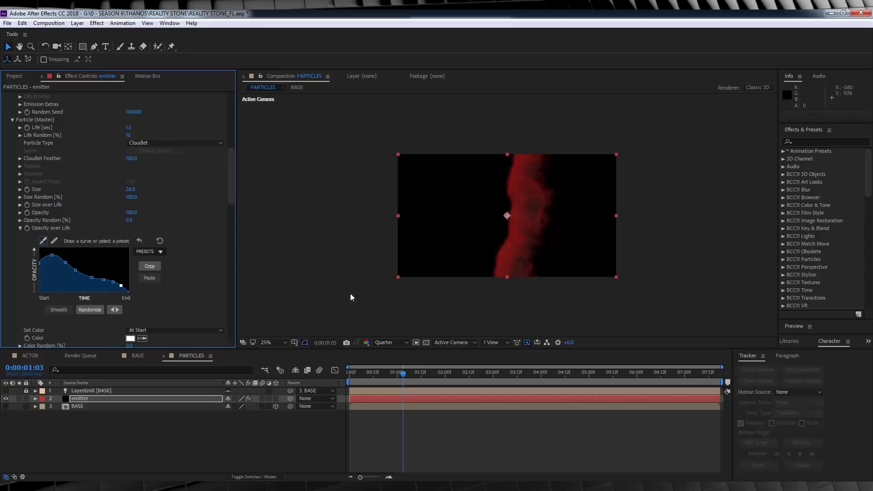
left_click(280, 340)
left_click(293, 185)
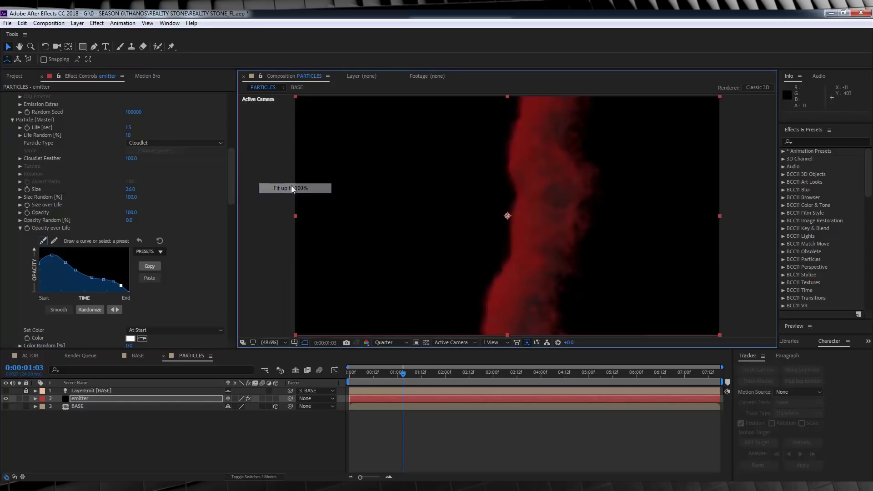
key("ctrl+z")
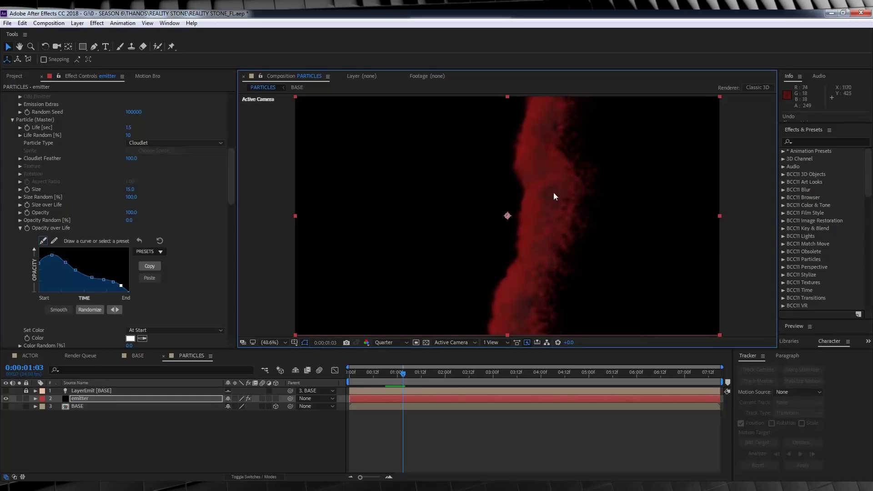
Zoom back to 25% and add PARTICLES to the Render Queue with Ctrl+M.
key("comma")
key("period")
key("comma")
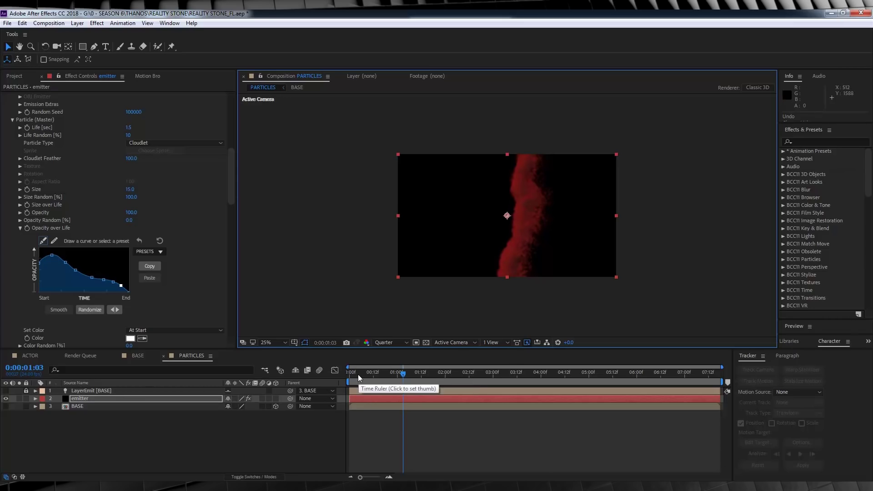
key("ctrl+m")
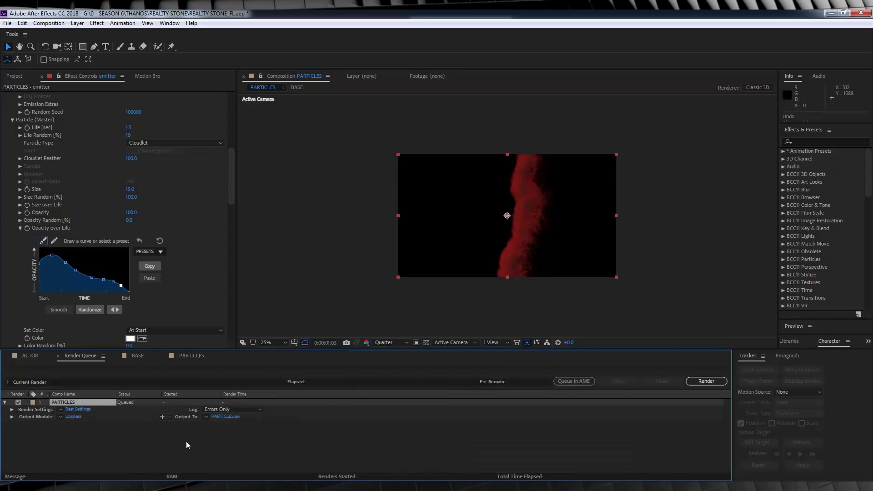
Set the PARTICLES output module to QuickTime, Animation codec, with RGB + Alpha channels.
left_click(47, 25)
left_click(47, 25)
left_click(74, 417)
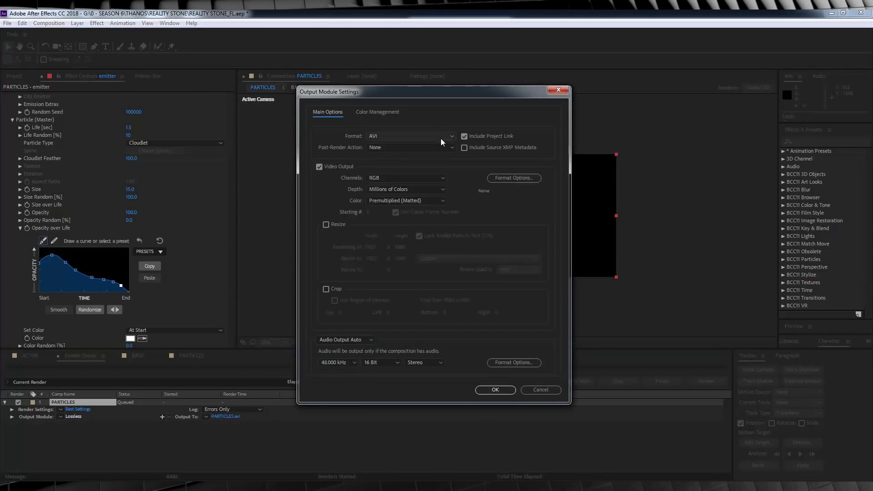
left_click(441, 137)
left_click(394, 233)
left_click(506, 177)
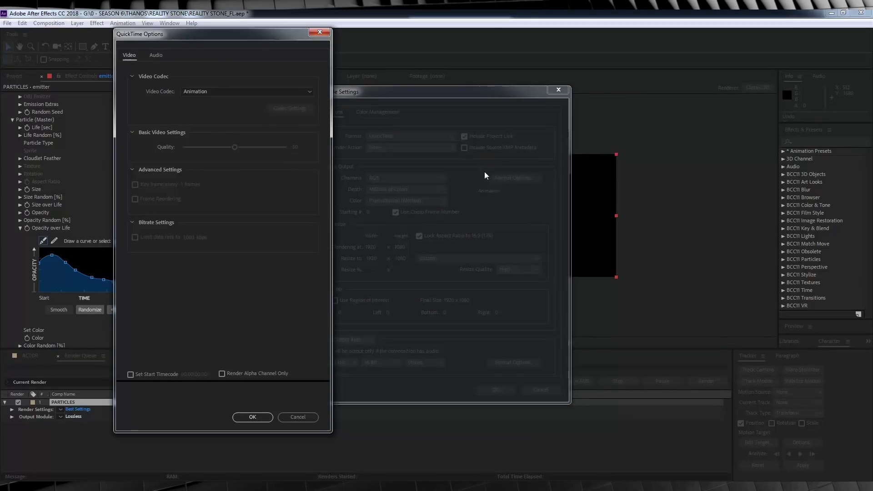
left_click(257, 419)
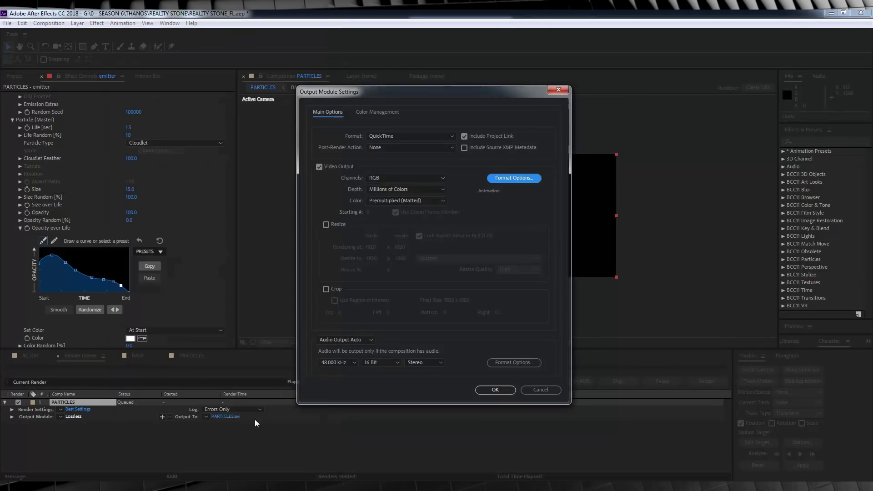
left_click(419, 176)
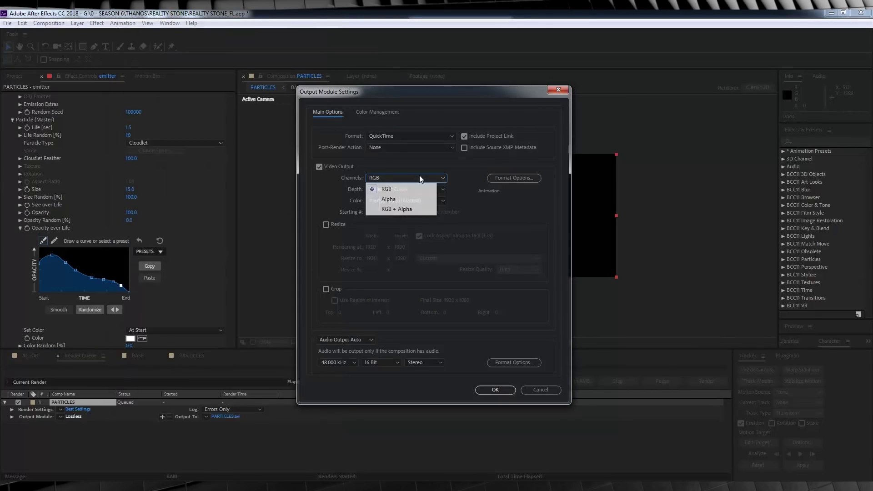
left_click(405, 208)
left_click(495, 390)
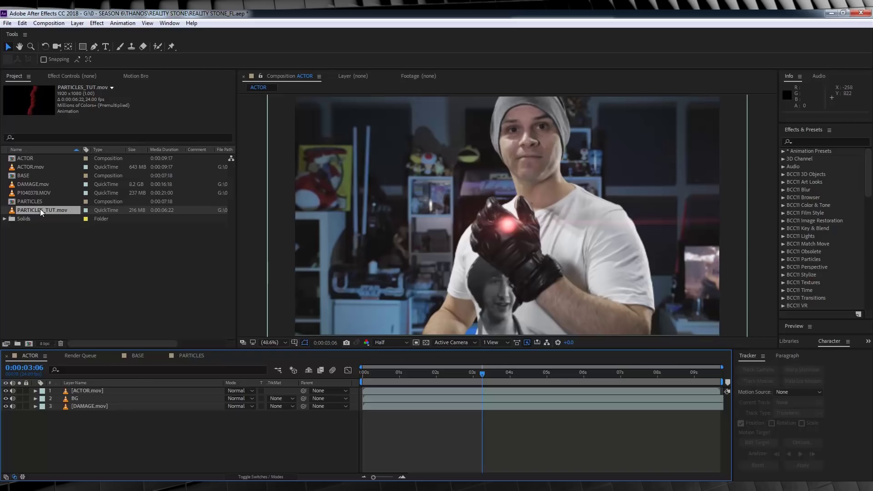
Drop PARTICLES_TUT.mov into the ACTOR timeline between ACTOR.mov and BG at 0:00:03:06.
left_click_drag(39, 212, 481, 395)
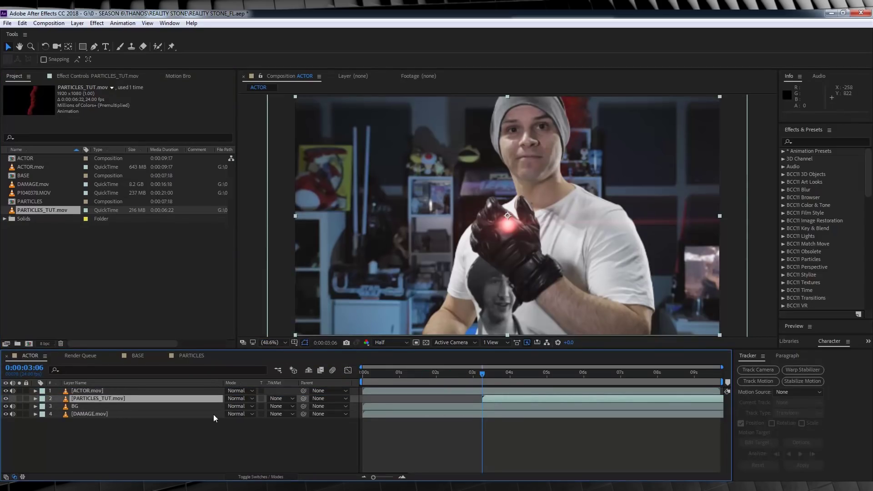
Hide ACTOR.mov, duplicate the particle layer, and set the upper copy to Overlay.
left_click(5, 391)
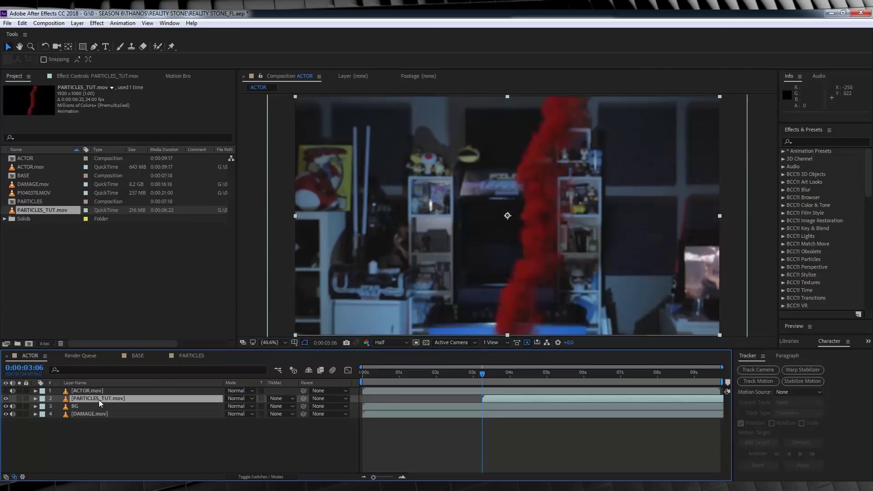
key("ctrl+d")
left_click(235, 399)
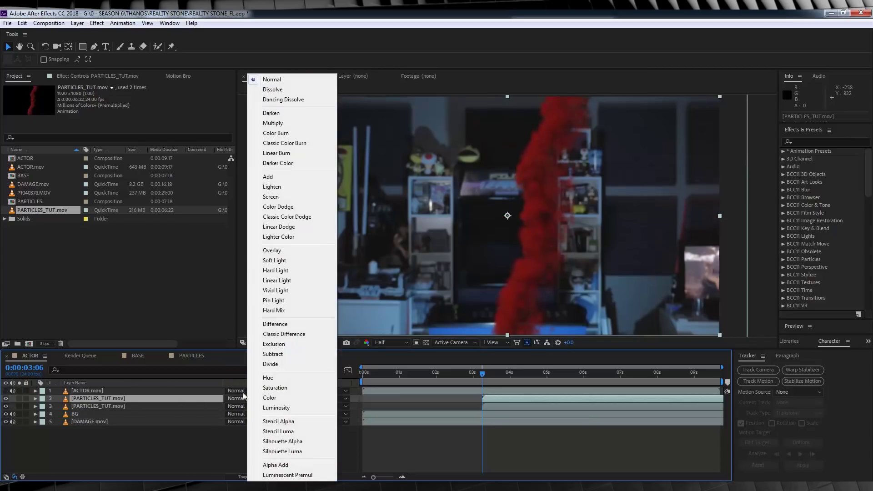
left_click(277, 249)
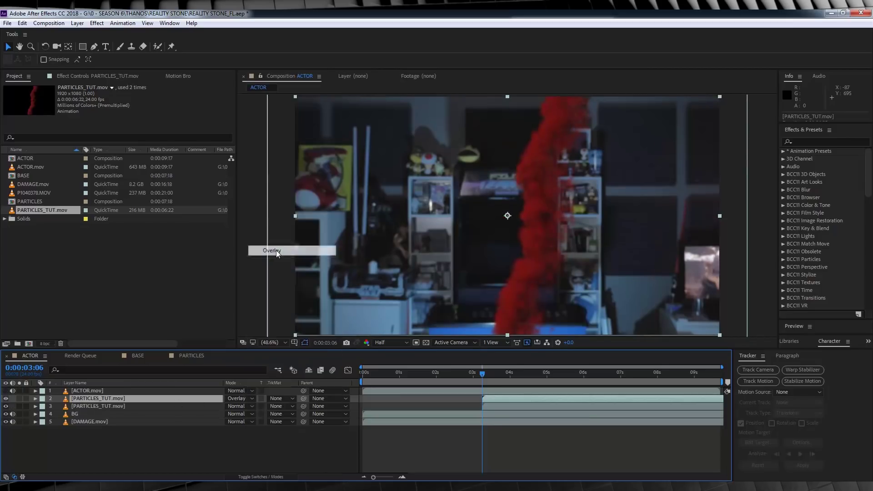
Apply Glow to the lower PARTICLES_TUT.mov copy.
left_click(86, 406)
left_click(97, 23)
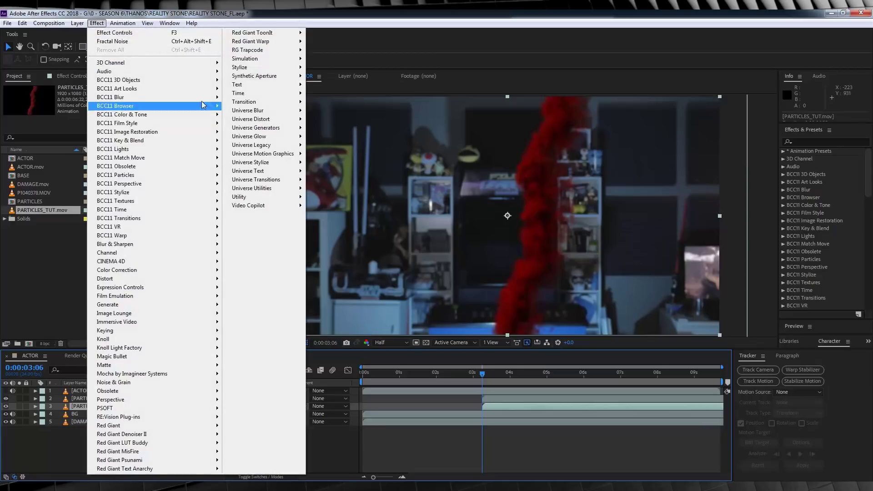
mouse_move(279, 76)
left_click(332, 228)
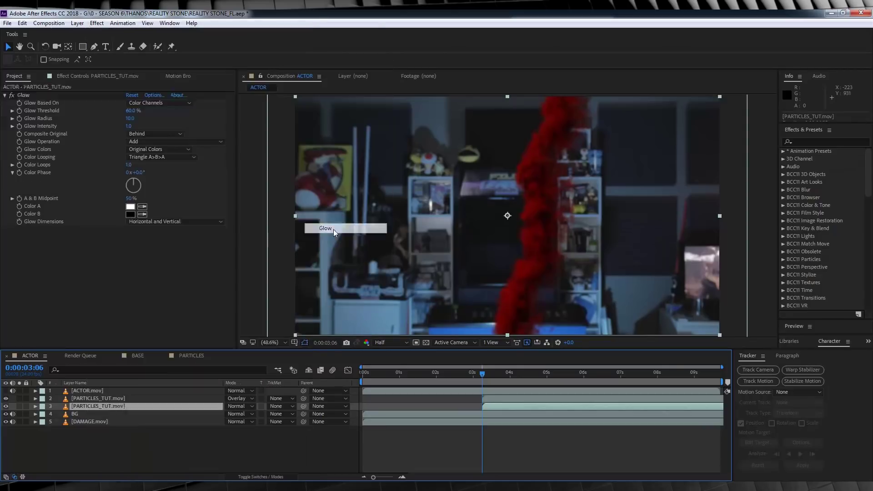
Set Glow Colors to A & B Colors and add Fractal Noise to the upper particle copy.
left_click(171, 149)
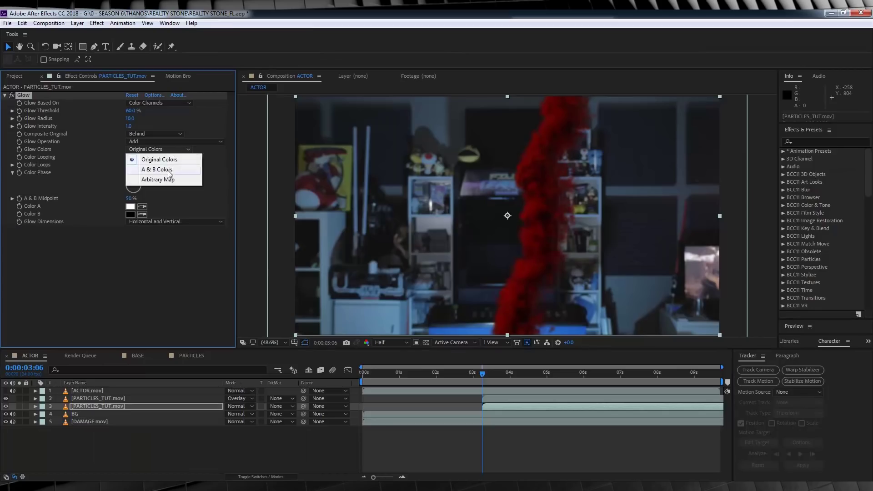
left_click(168, 170)
left_click(113, 393)
left_click(113, 398)
left_click(97, 23)
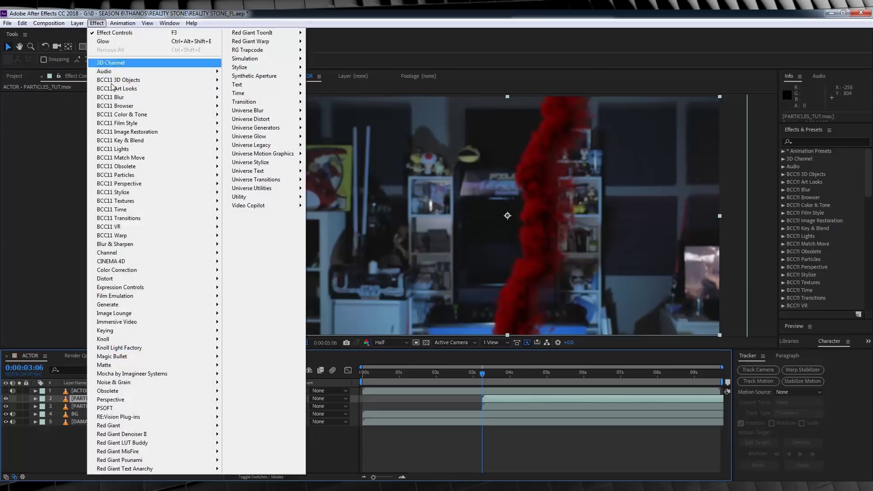
mouse_move(154, 381)
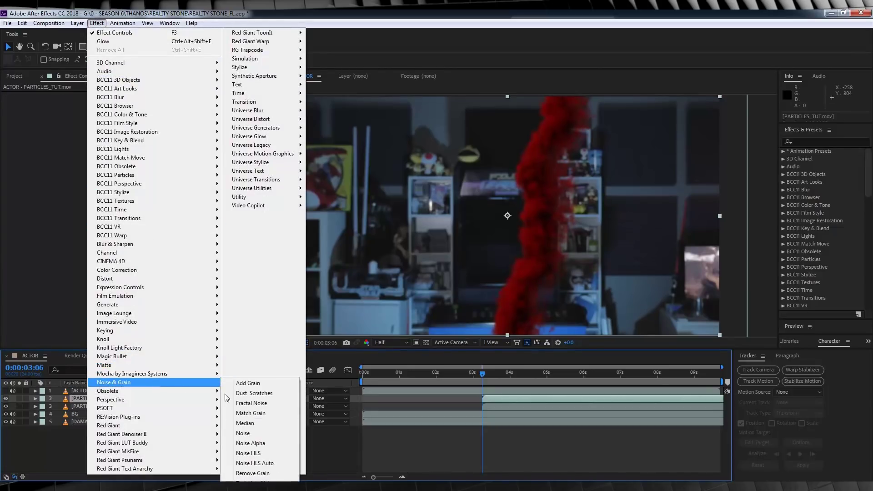
left_click(250, 404)
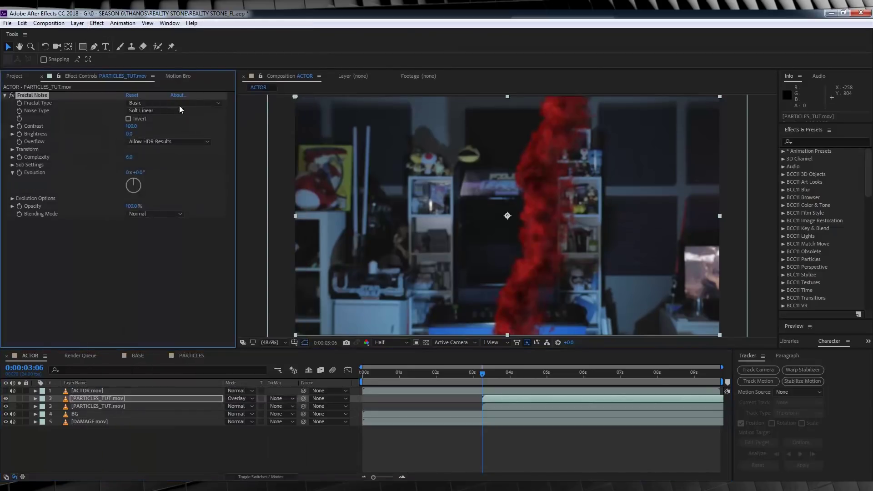
Set Fractal Type to Cloudy and Blending Mode to Soft Light, then select both particle layers.
left_click(179, 103)
left_click(150, 234)
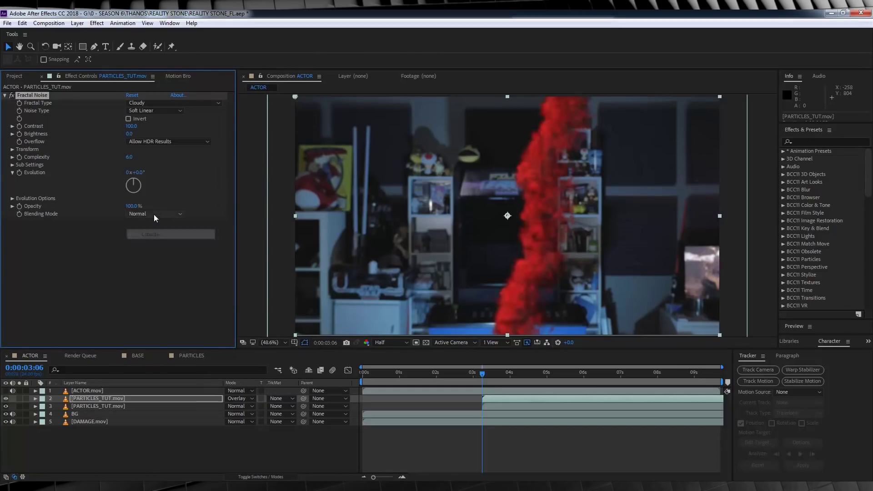
left_click(153, 213)
left_click(157, 287)
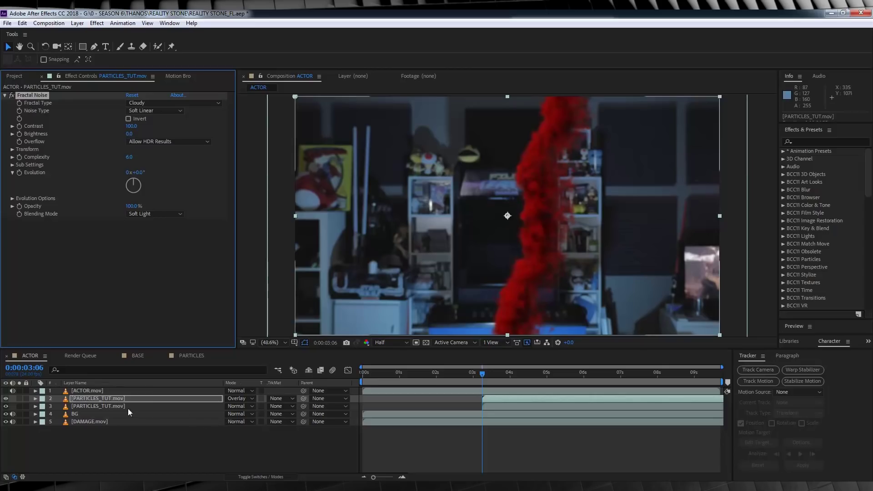
left_click(105, 404, "shift")
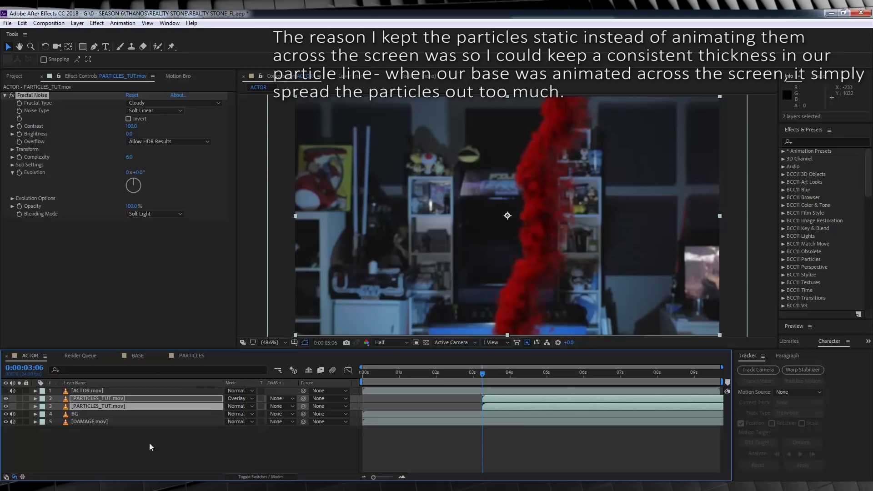
Move both particle layers off the right edge (X about 2007) and set Position keyframes.
key("p")
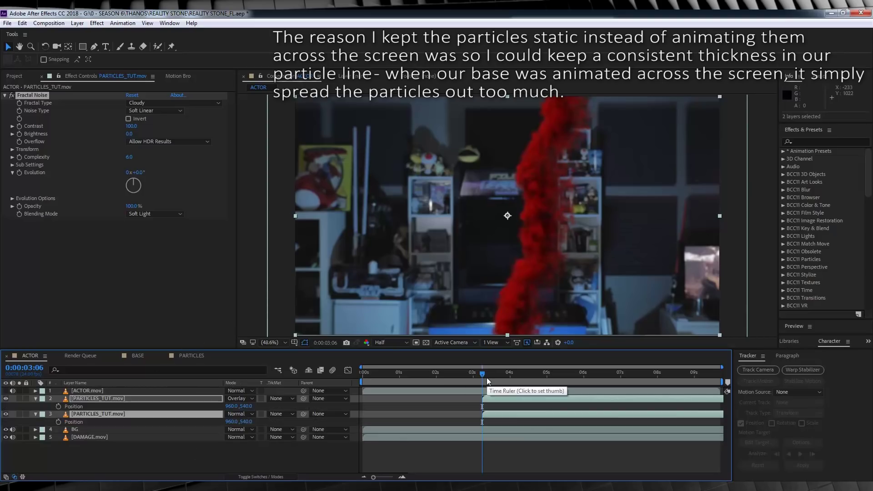
left_click_drag(231, 406, 431, 367)
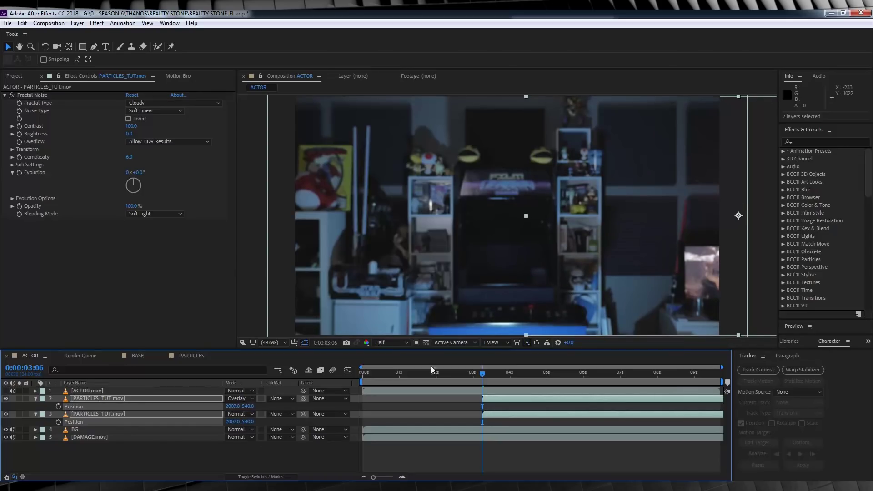
left_click(59, 407)
At 0:00:09:16, move both particle layers off the left edge to X -425.
left_click(658, 378)
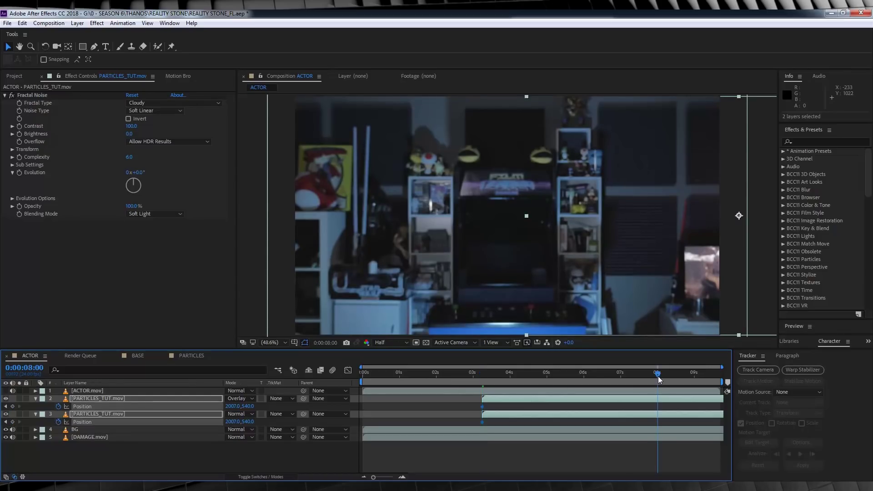
left_click_drag(664, 378, 729, 380)
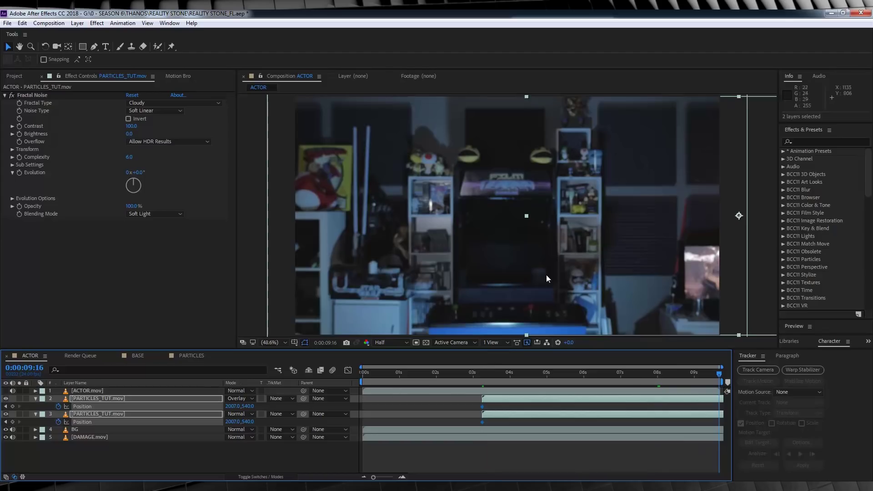
key("comma")
key("comma")
left_click_drag(652, 239, 377, 242)
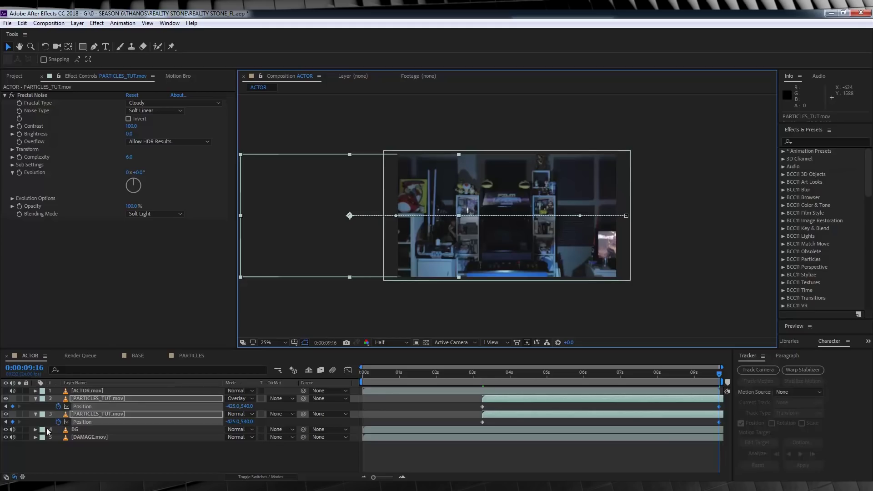
left_click(511, 404)
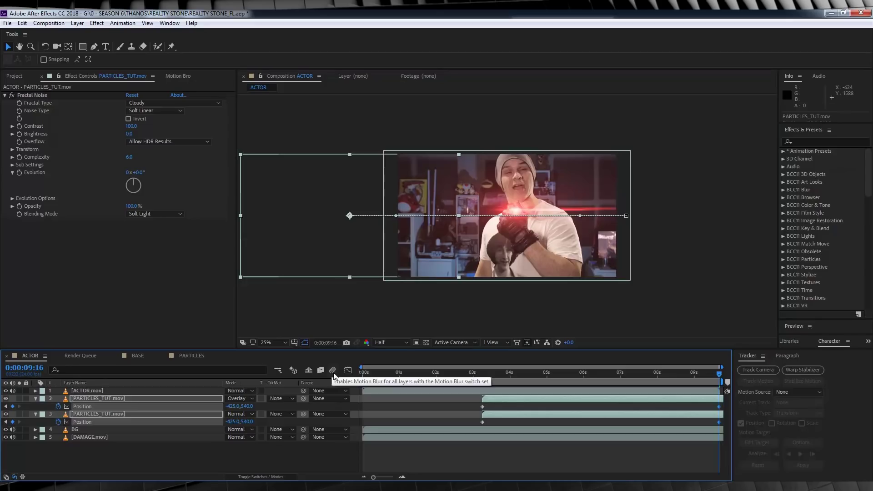
Preview the sweep from 3:00, hide ACTOR, go to 6:04, and select BG for masking.
left_click(472, 372)
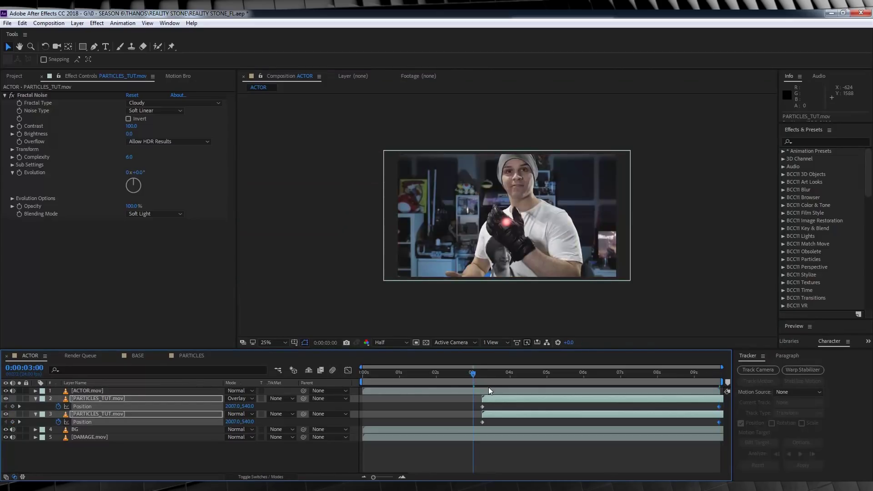
key("space")
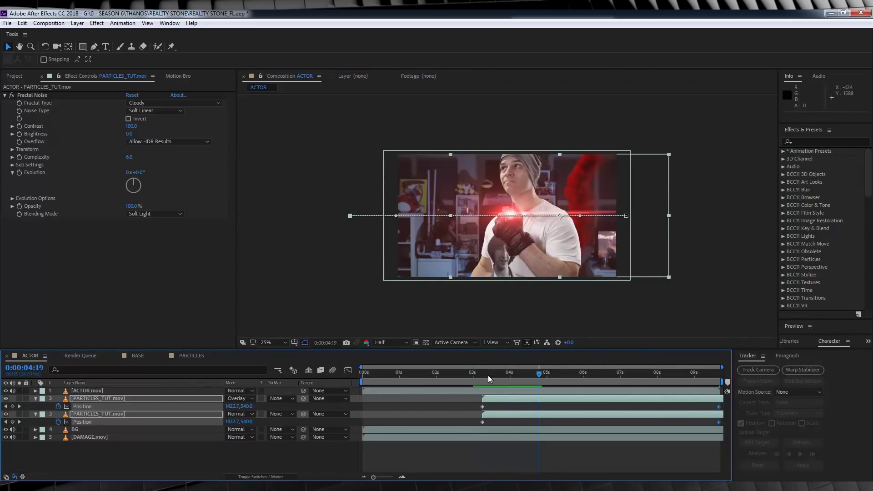
left_click(552, 371)
left_click(6, 390)
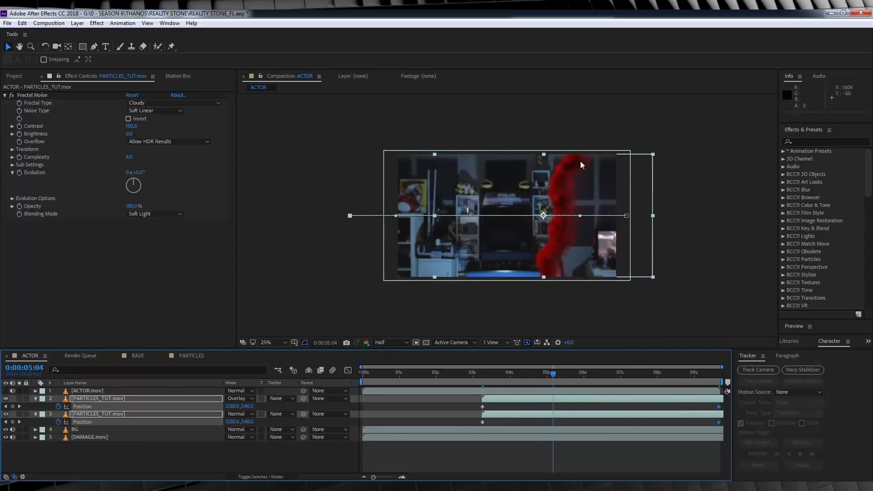
left_click_drag(512, 376, 589, 375)
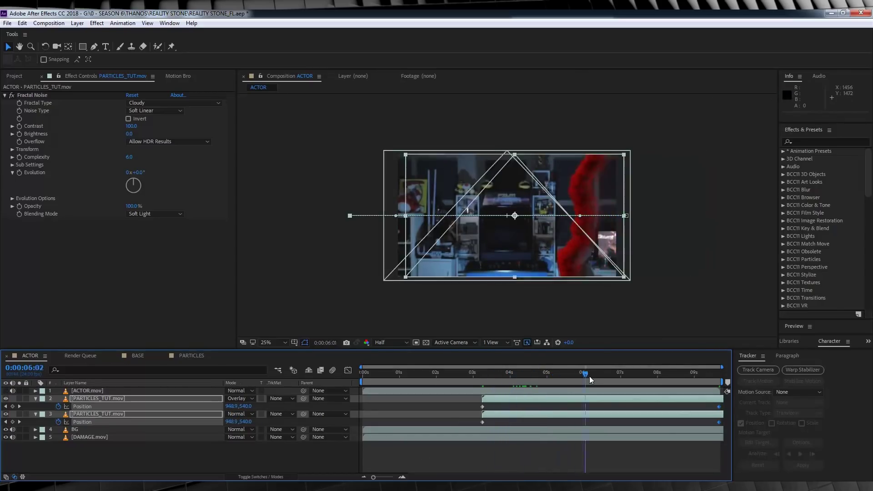
left_click(73, 430)
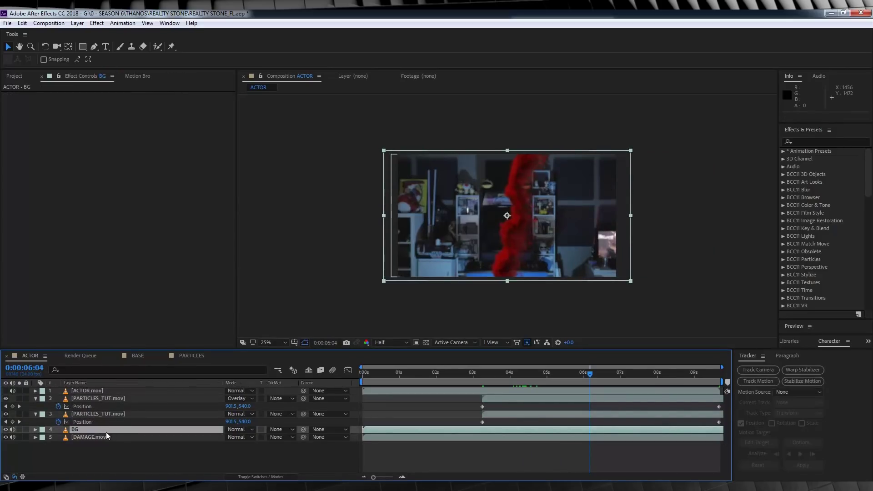
left_click(94, 46)
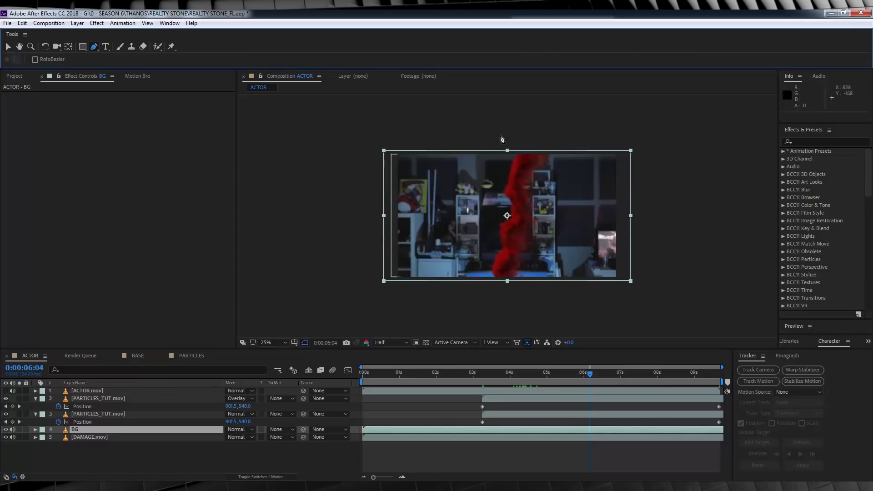
Pen-draw a closed mask on BG following the red strand and wrapping around the right side.
left_click(534, 141)
left_click(527, 156)
left_click(522, 170)
left_click(516, 179)
left_click(515, 190)
left_click(515, 203)
left_click(518, 219)
left_click(499, 292)
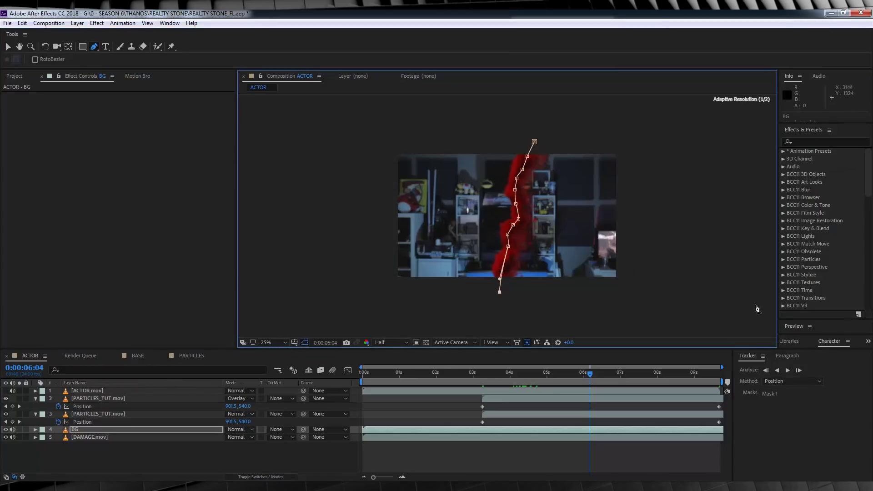
left_click(755, 304)
left_click(735, 141)
left_click(534, 142)
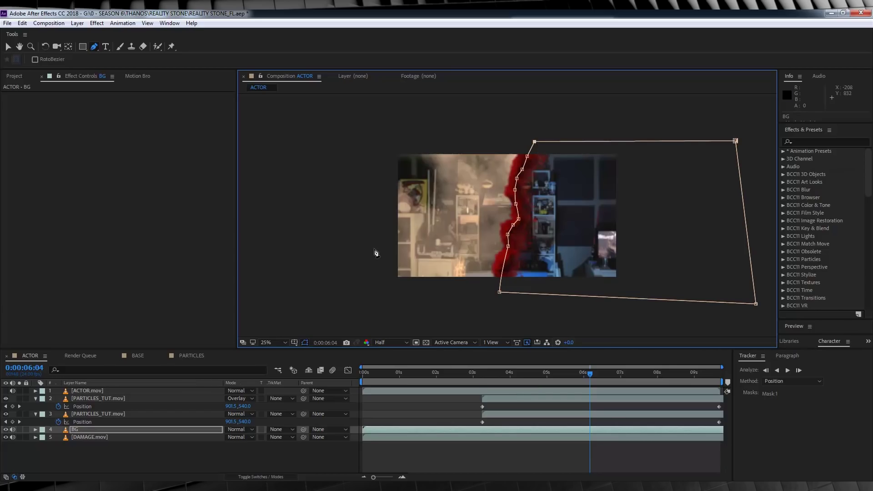
Give the mask a 10-pixel feather and set its mode to Subtract.
key("f")
left_click(247, 445)
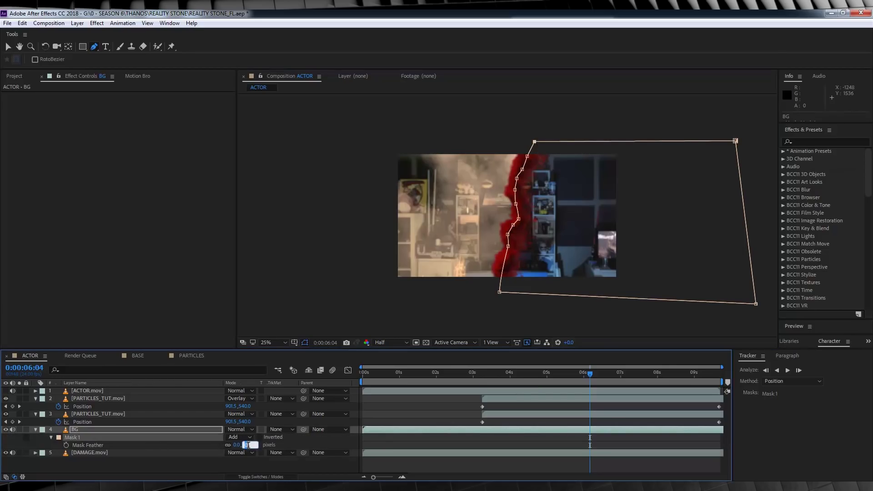
key("Return")
left_click(237, 437)
left_click(252, 394)
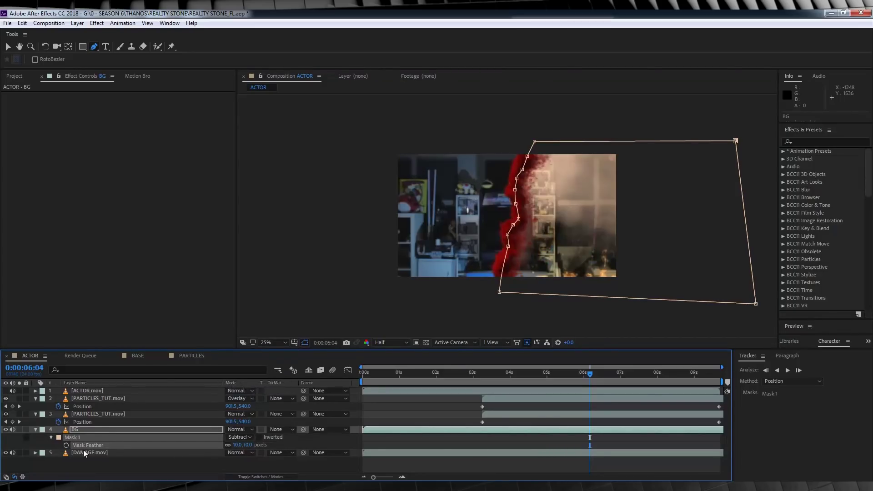
Keyframe the Mask Path at 6:04 and shift the mask left at 6:21.
key("m")
left_click(66, 446)
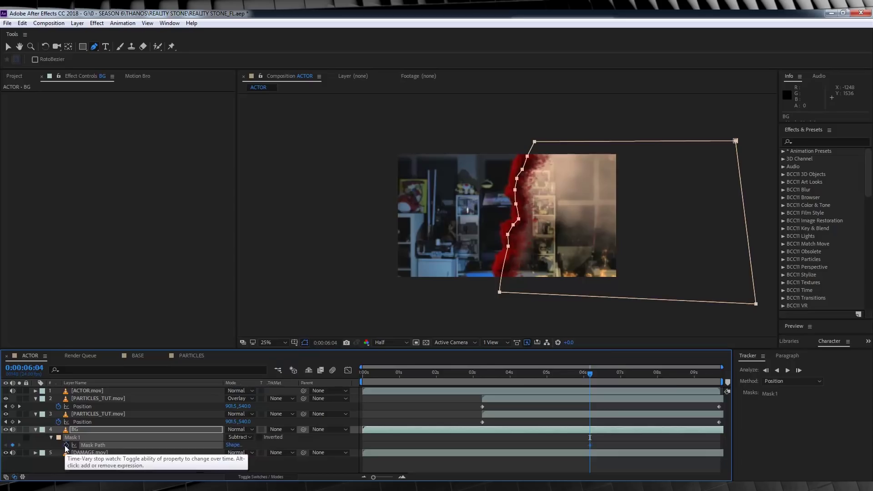
left_click_drag(589, 374, 616, 373)
key("v")
left_click_drag(529, 156, 501, 156)
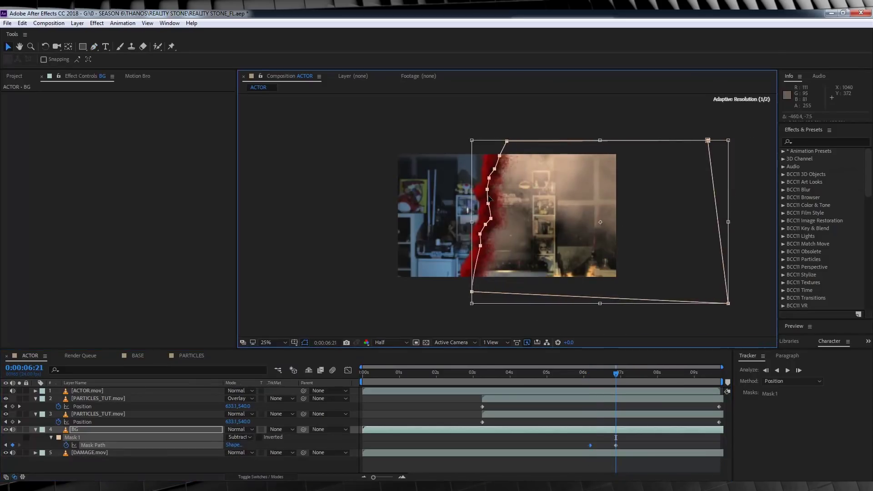
Realign BG's mask with the red strand's edge at 7:14, 8:08 and 9:08.
left_click(501, 156)
left_click_drag(472, 291, 463, 291)
left_click(642, 376)
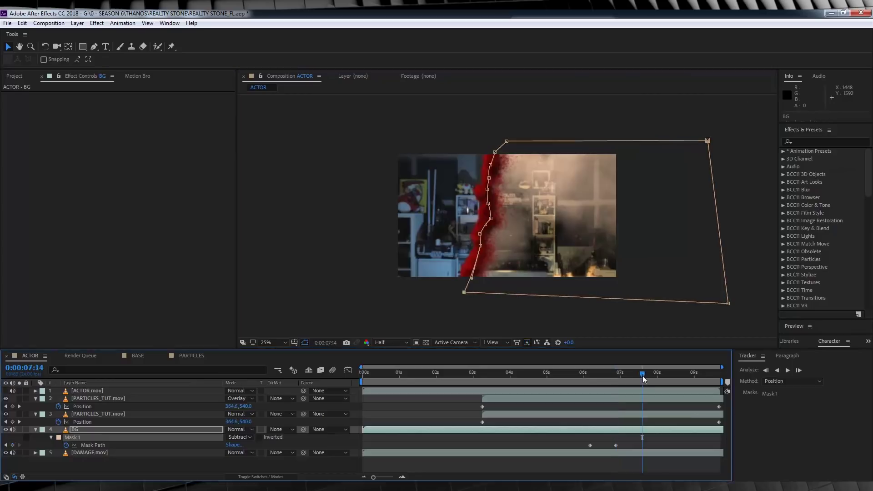
left_click_drag(642, 376, 670, 375)
double_click(463, 204)
left_click_drag(463, 205, 400, 205)
left_click_drag(669, 374, 706, 374)
left_click_drag(401, 169, 443, 143)
Reshape the BG mask to match the strand at 5:17 and 5:00.
left_click_drag(584, 373, 572, 374)
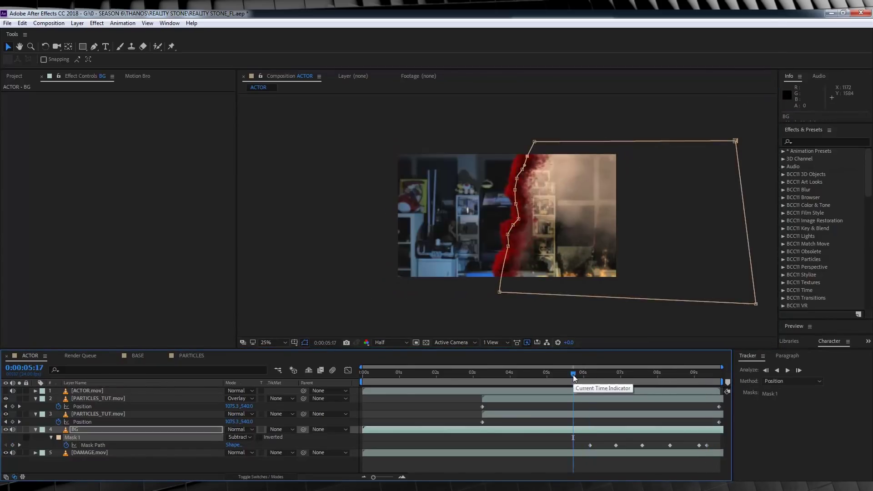
left_click_drag(512, 202, 536, 203)
left_click(547, 377)
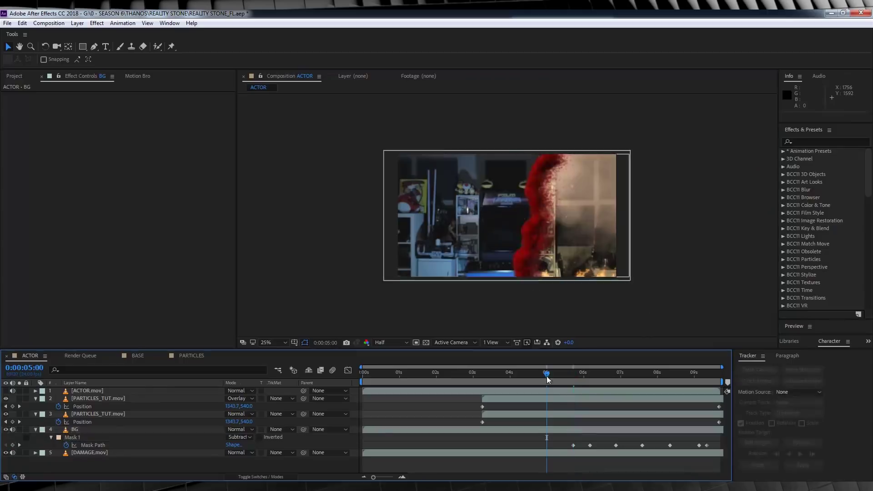
left_click(546, 204)
key("g")
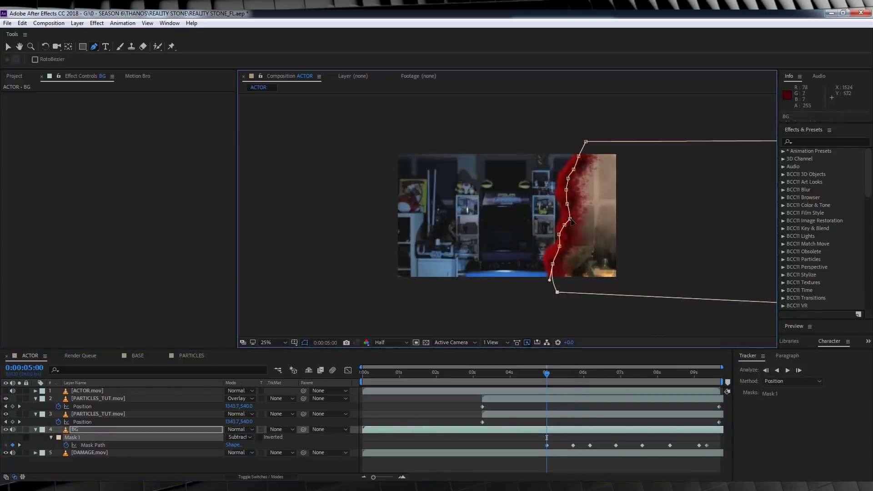
key("v")
Shift the BG mask right onto the strand's edge at 4:06 and 3:13.
left_click(519, 373)
left_click_drag(569, 218, 627, 227)
left_click(501, 373)
double_click(600, 228)
left_click(493, 373)
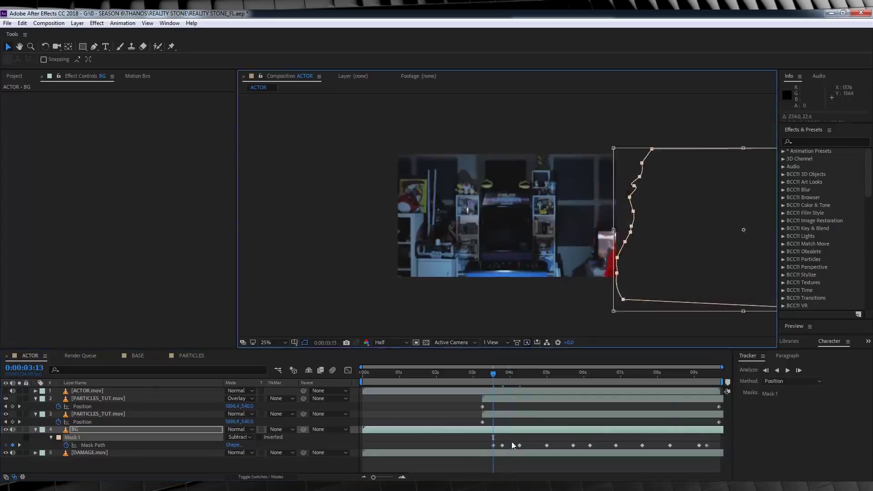